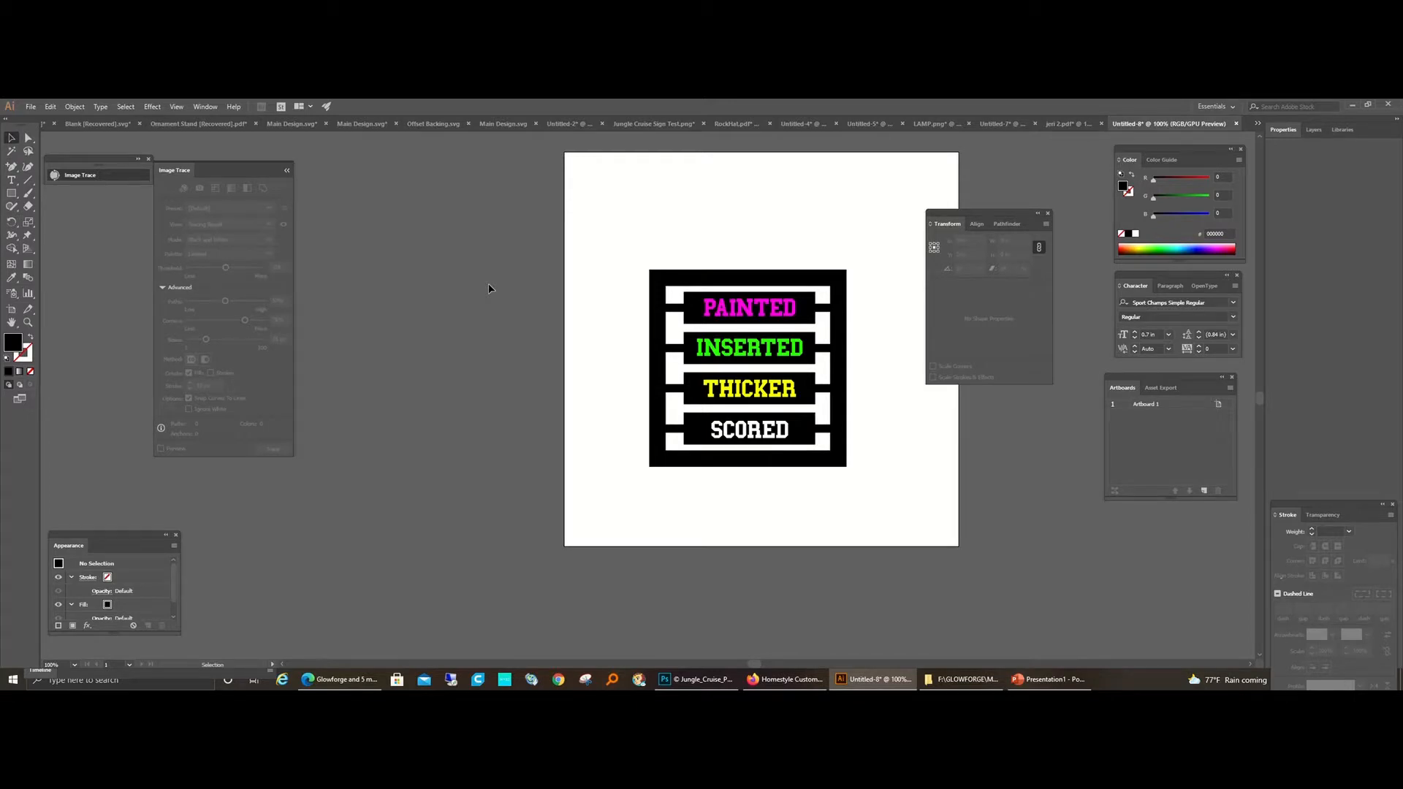
left_click(660, 388)
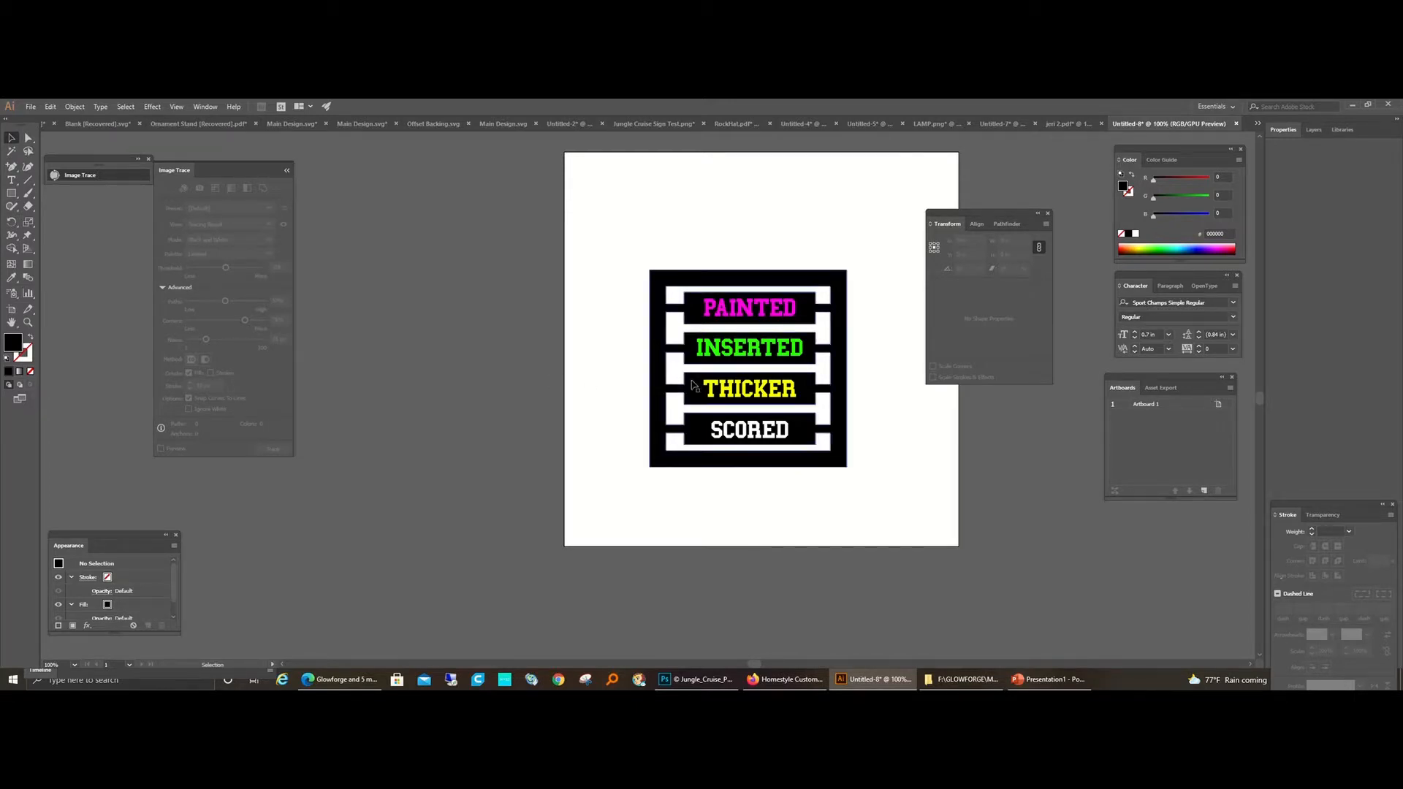
left_click_drag(659, 391, 627, 370)
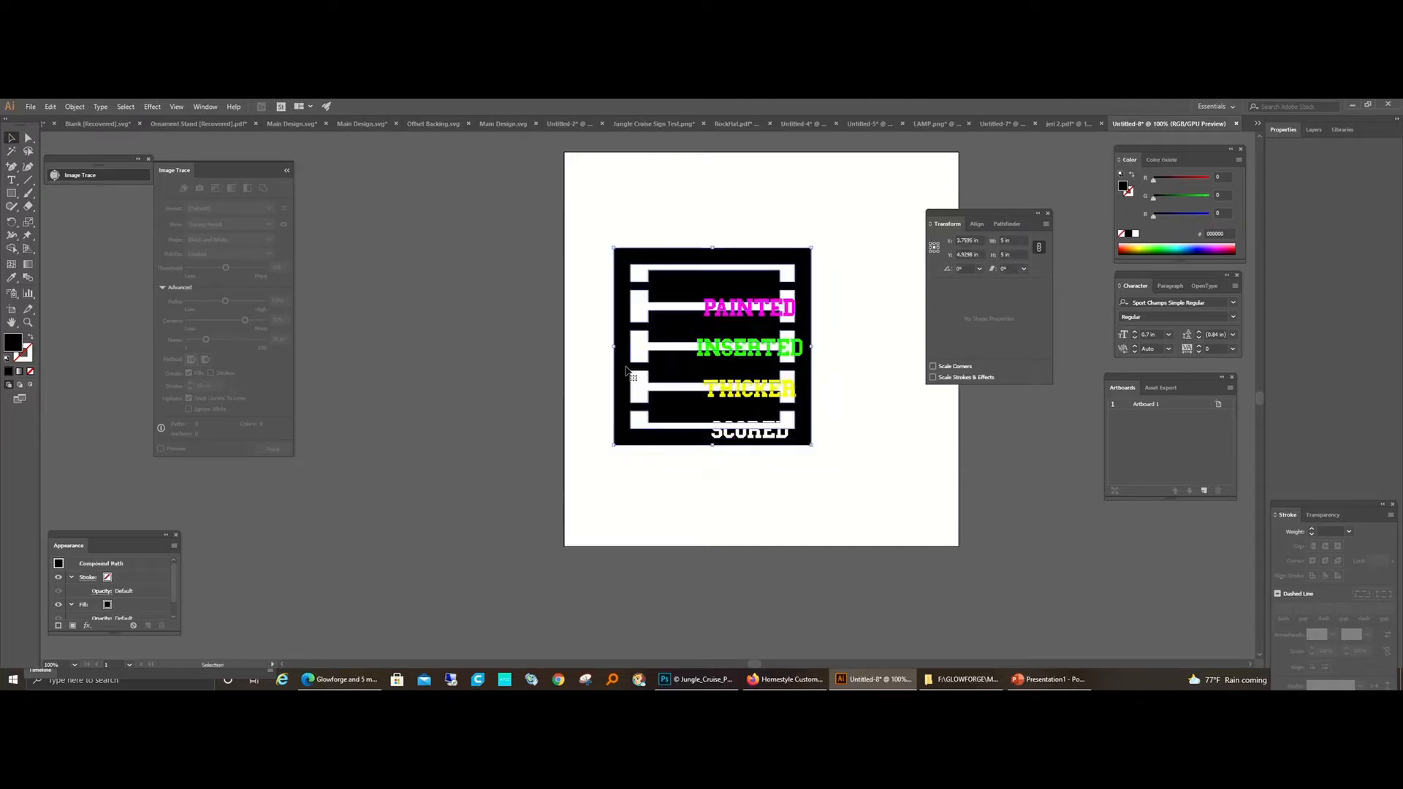
left_click(50, 106)
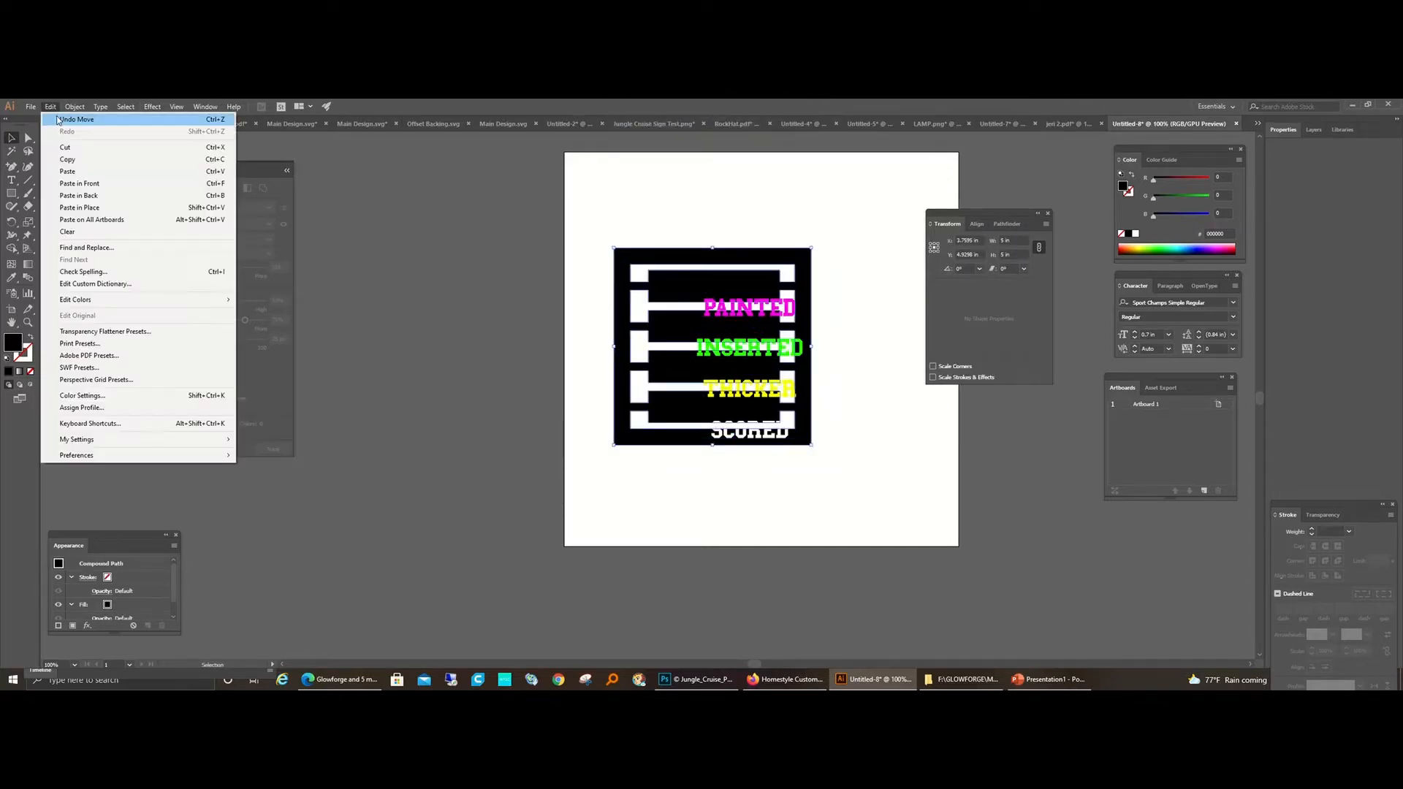
left_click(73, 113)
left_click(621, 260)
left_click_drag(633, 219, 831, 513)
left_click(527, 284)
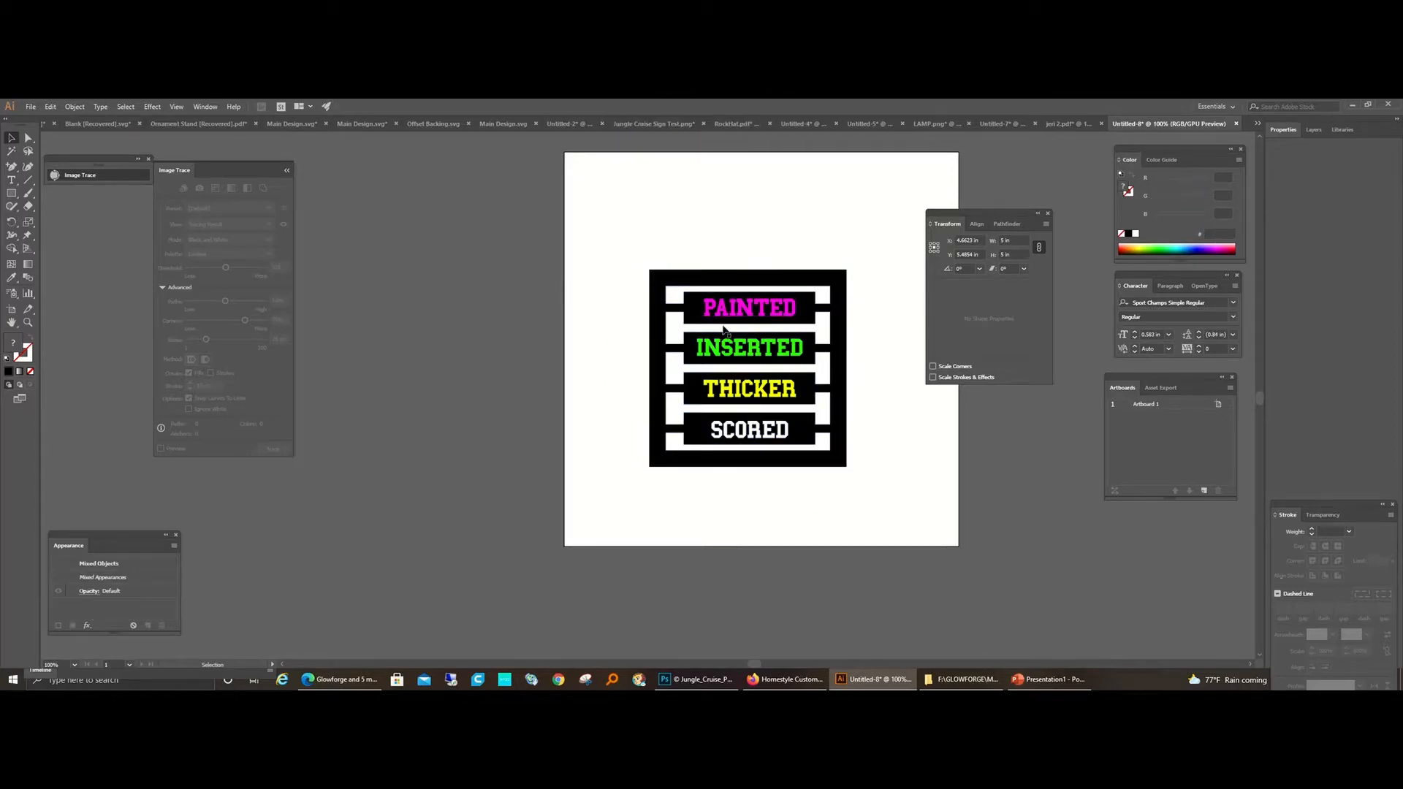
Step: Convert the grouped PAINTED, INSERTED, THICKER and SCORED text to outlines
left_click(744, 307)
left_click(132, 107)
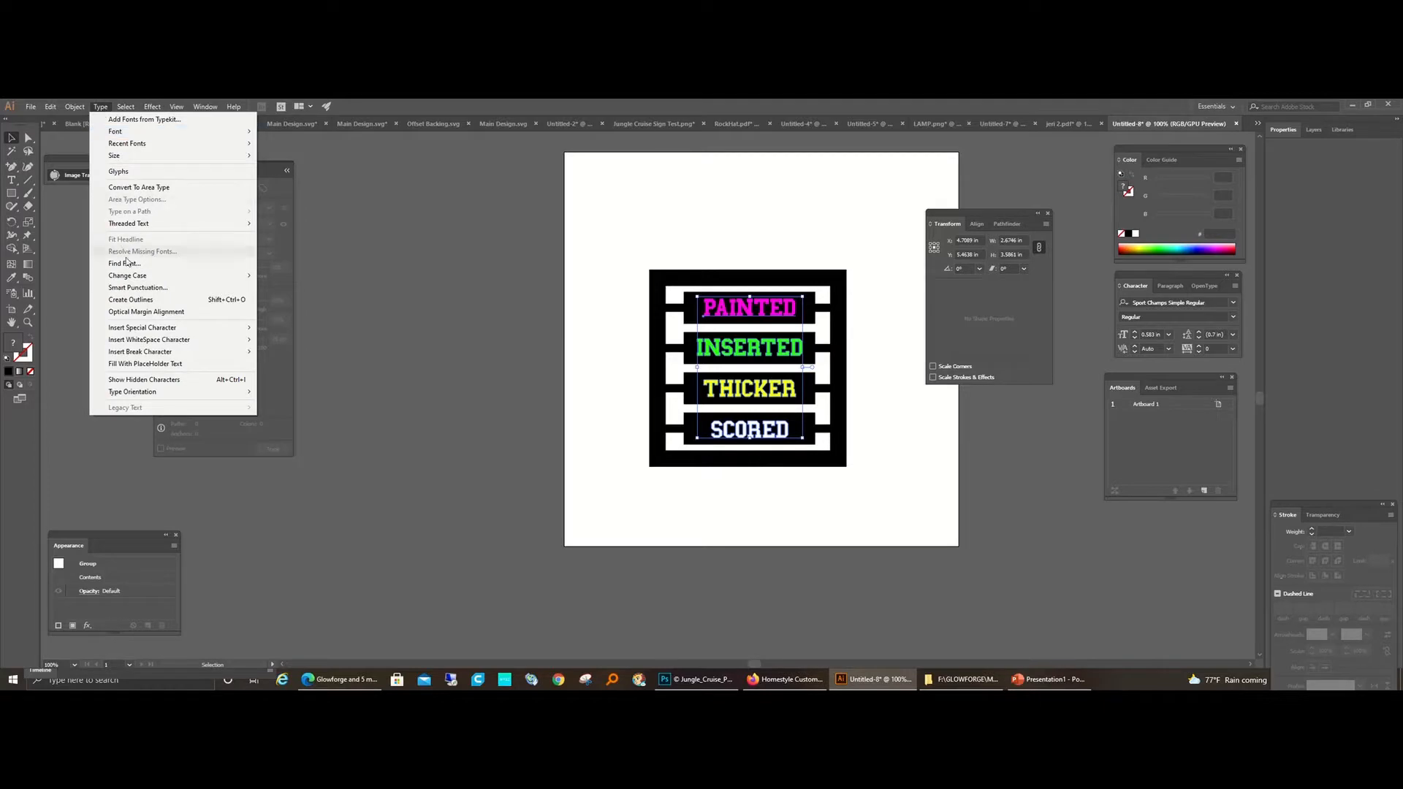
left_click(131, 299)
left_click(636, 293)
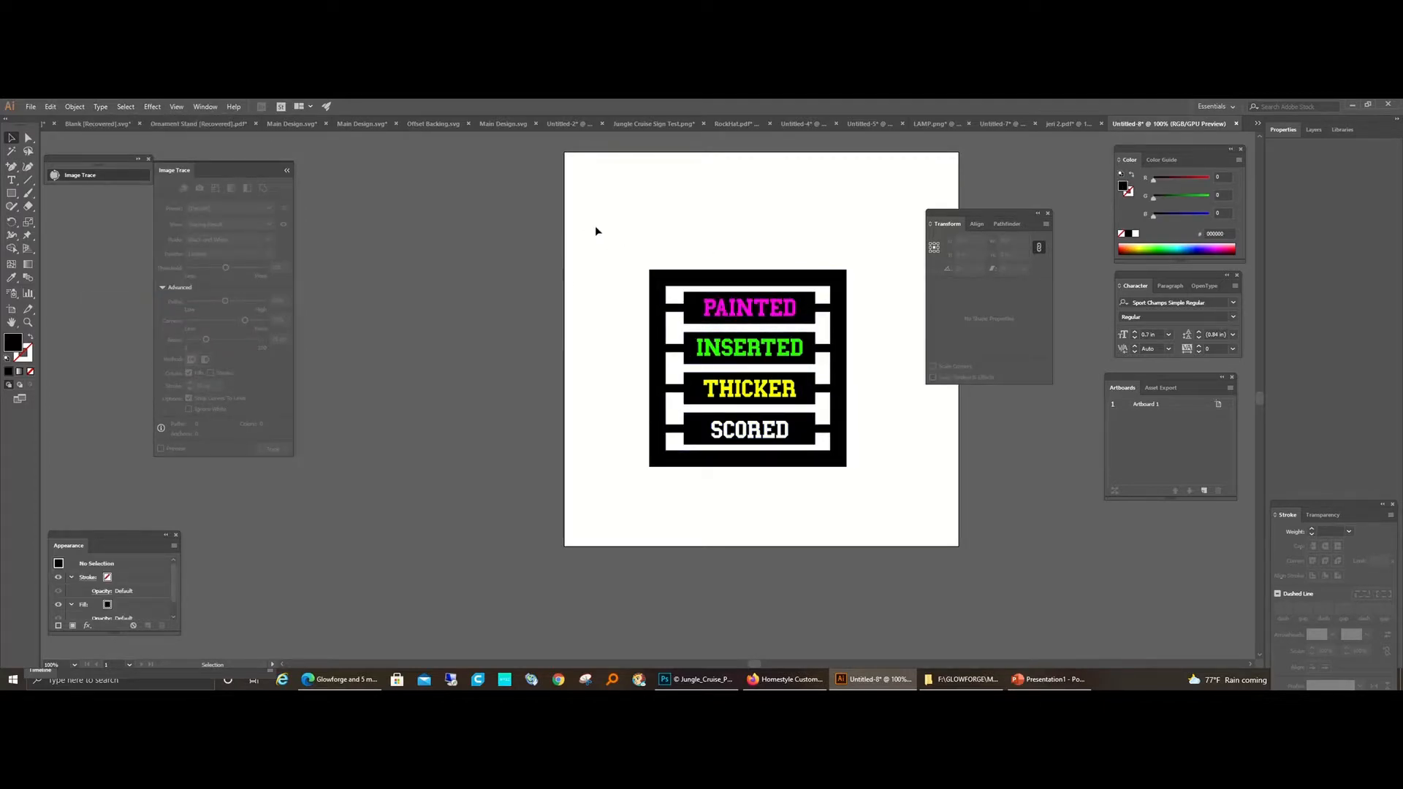
Step: Ungroup the outlined lettering inside the black frame into separate words
left_click_drag(595, 229, 851, 532)
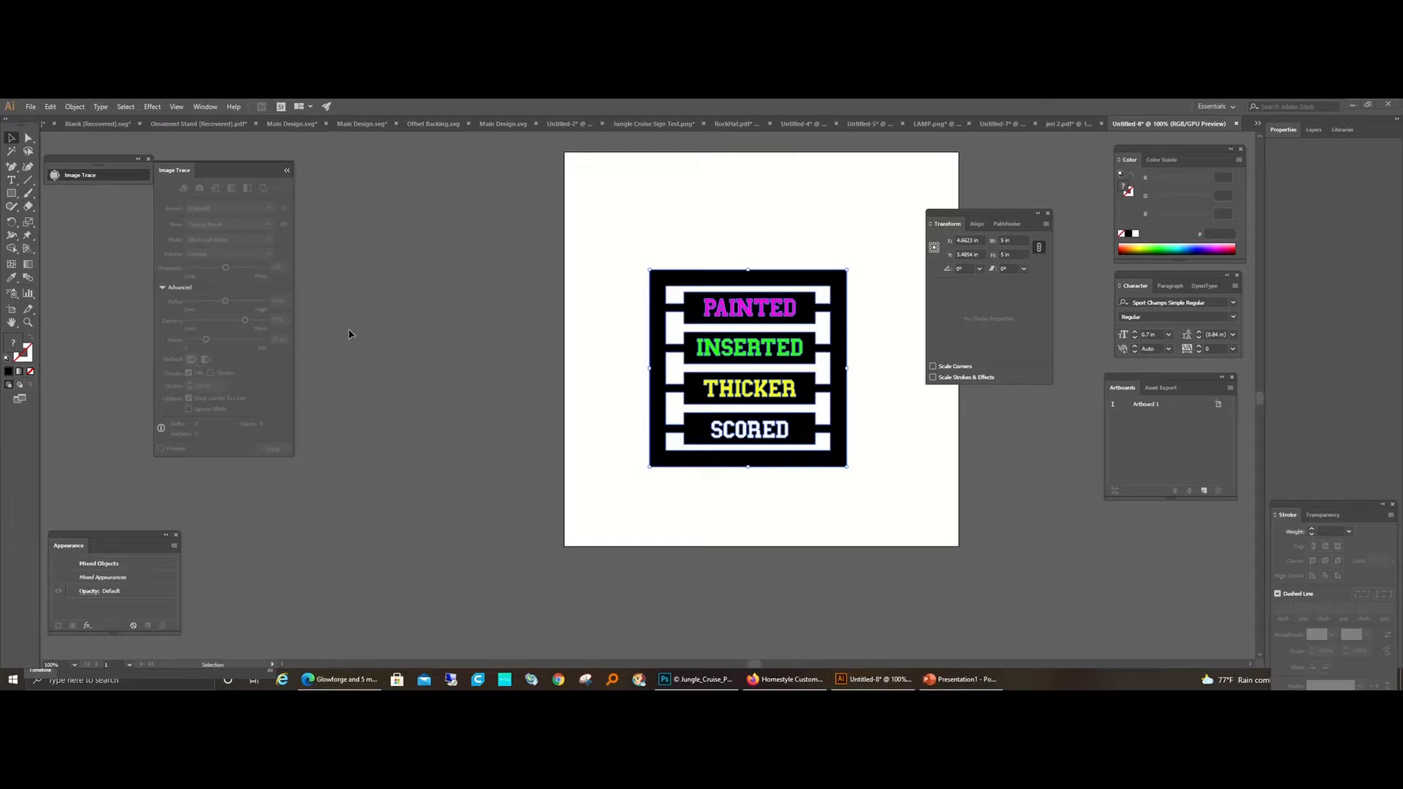
left_click(578, 370)
key("ctrl+shift+g")
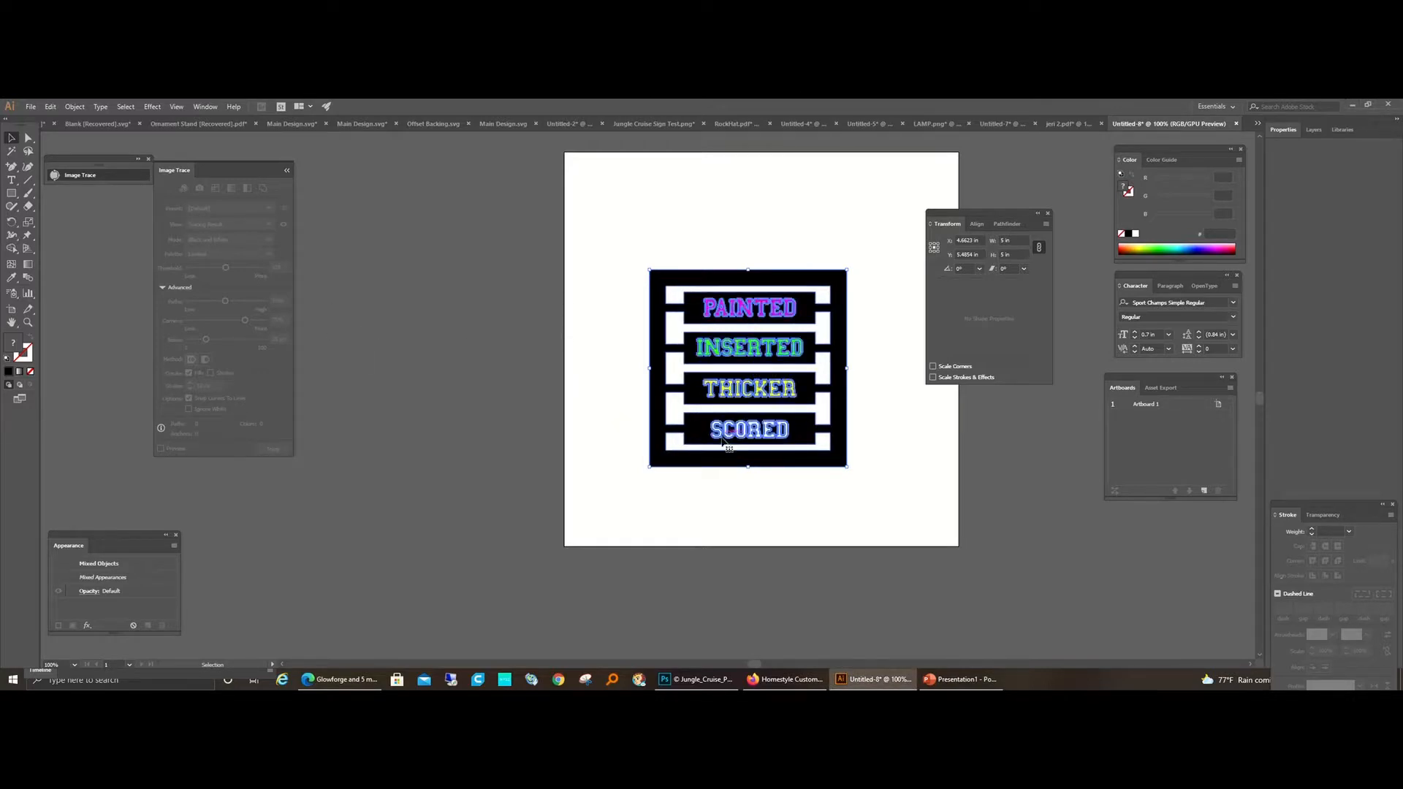
left_click(683, 474)
left_click(744, 438)
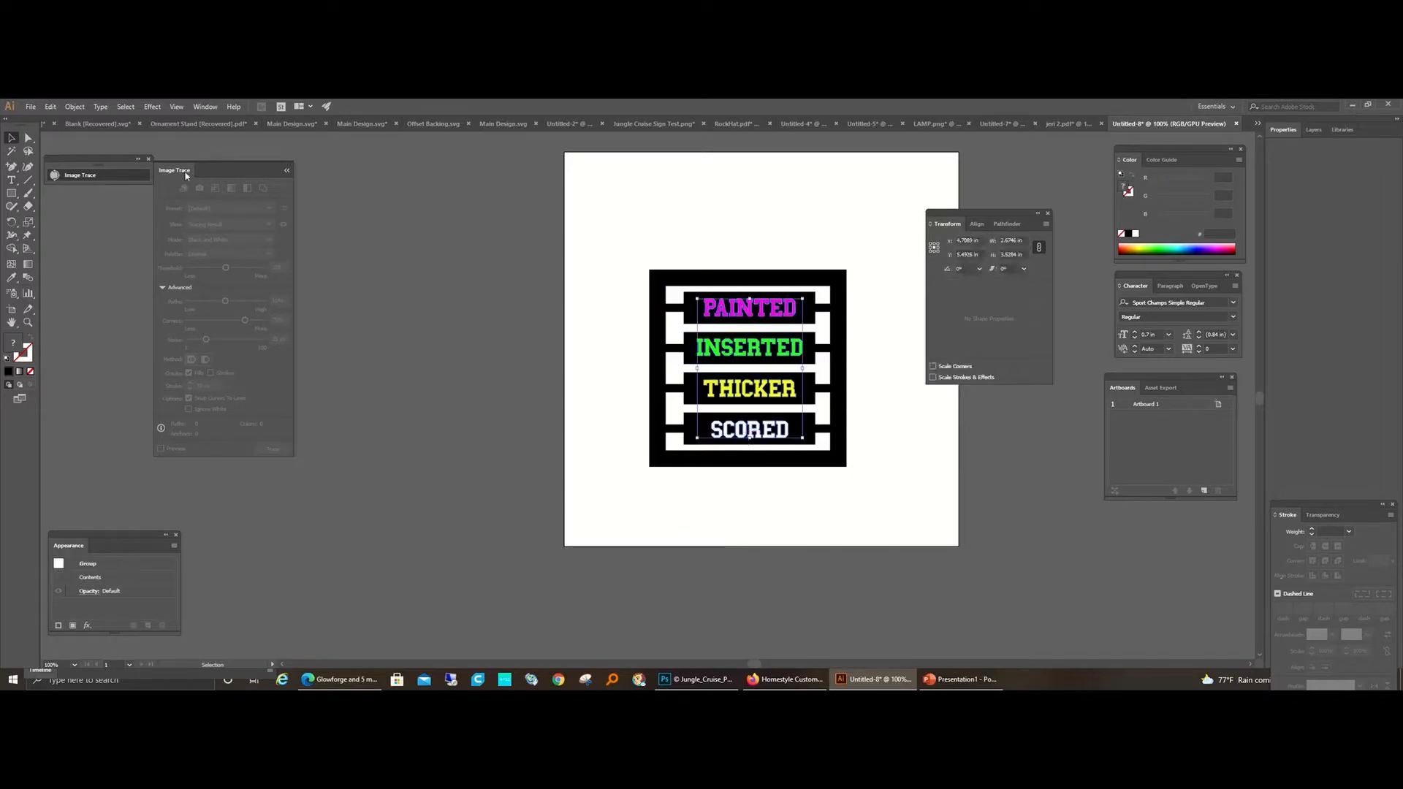
left_click(76, 107)
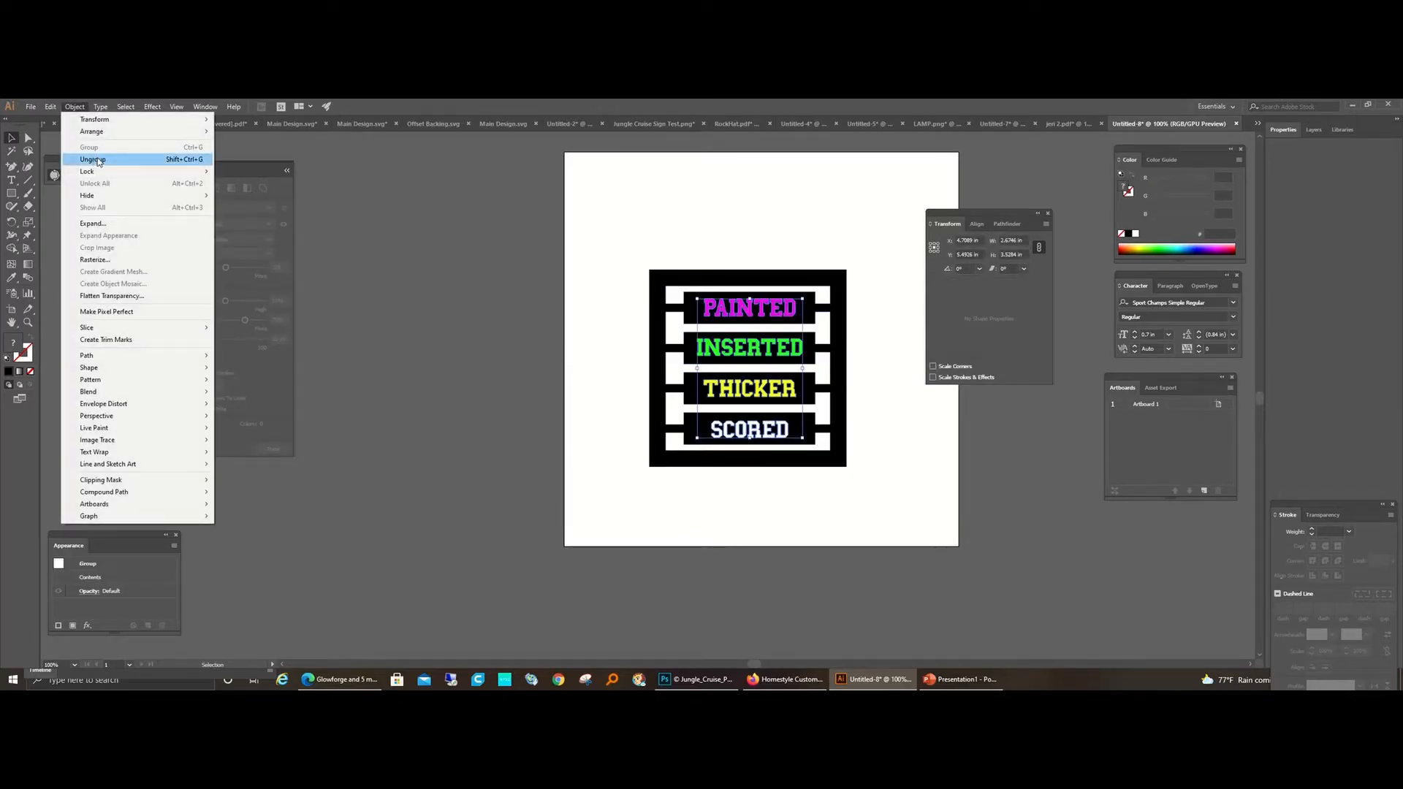
left_click(93, 159)
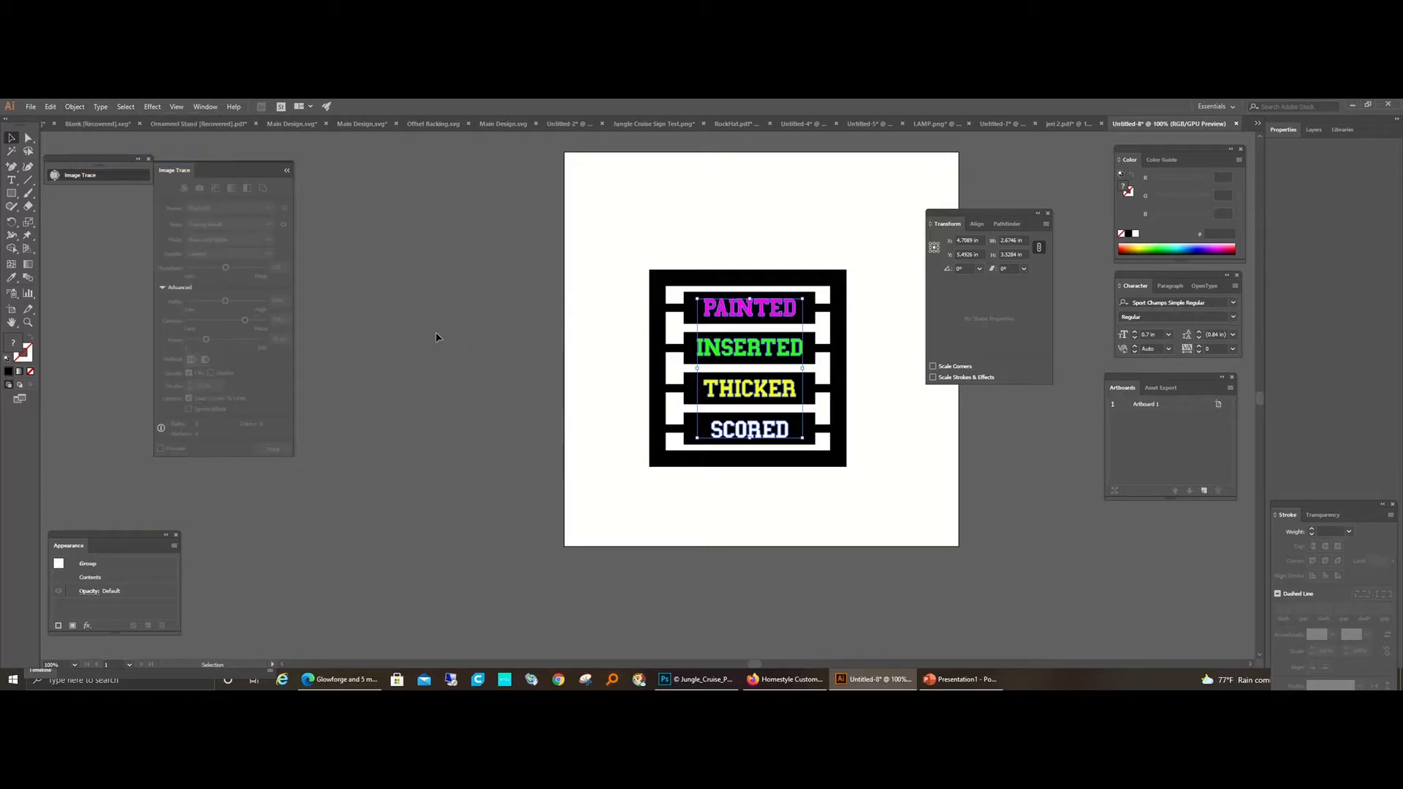
Step: Duplicate all four outlined words together and place the copies below the black frame, keeping the originals in place
left_click(735, 439)
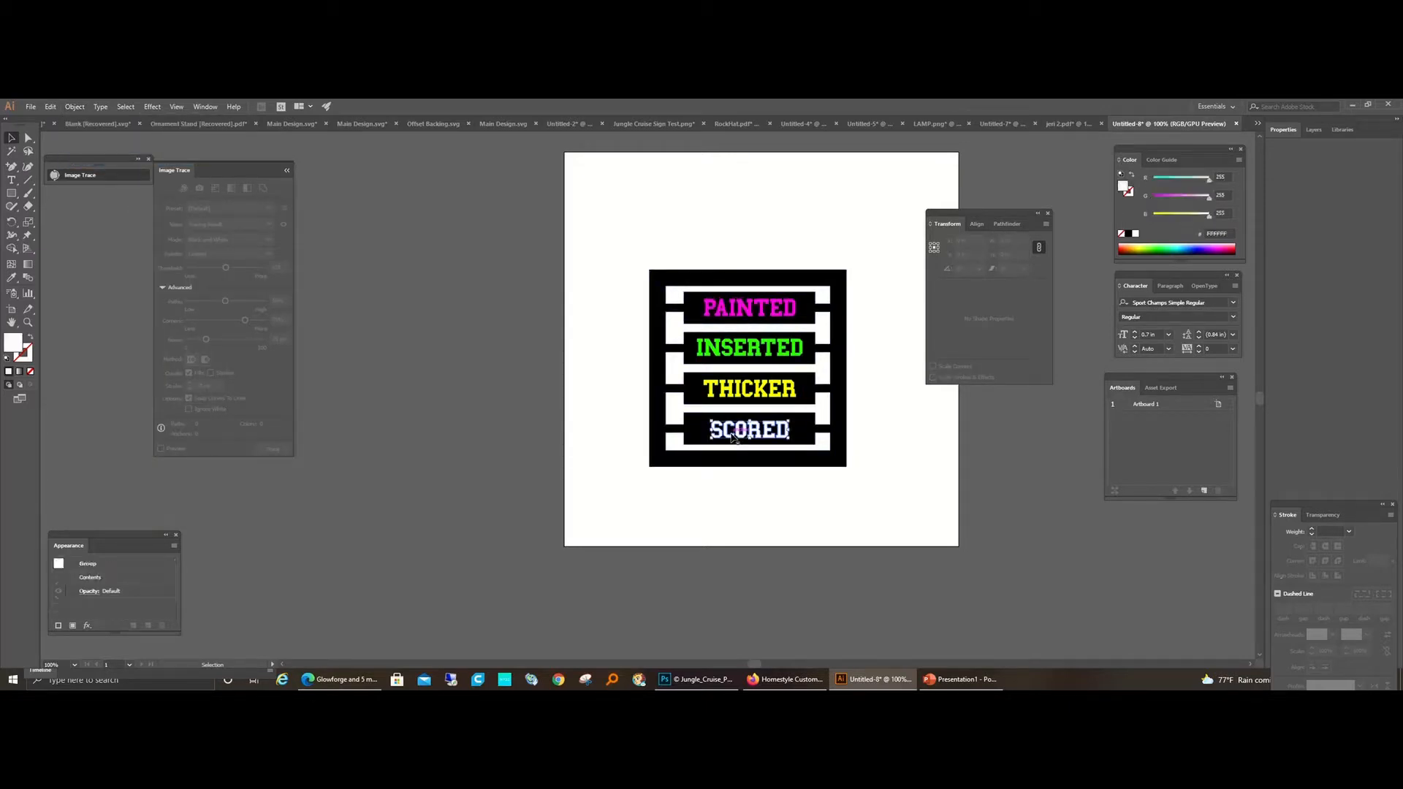
left_click(744, 388, "shift")
left_click(738, 348, "shift")
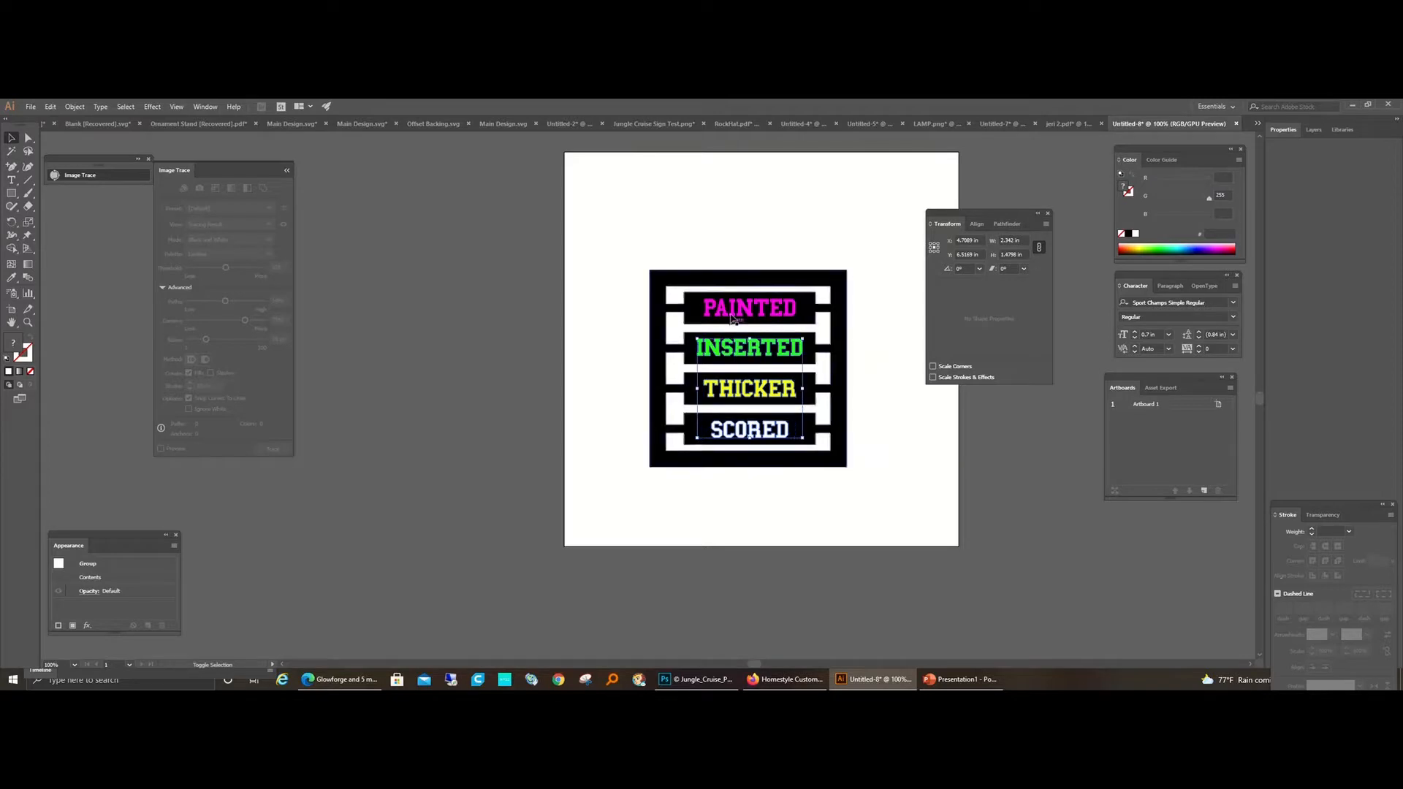
left_click(733, 307, "shift")
key("ctrl+g")
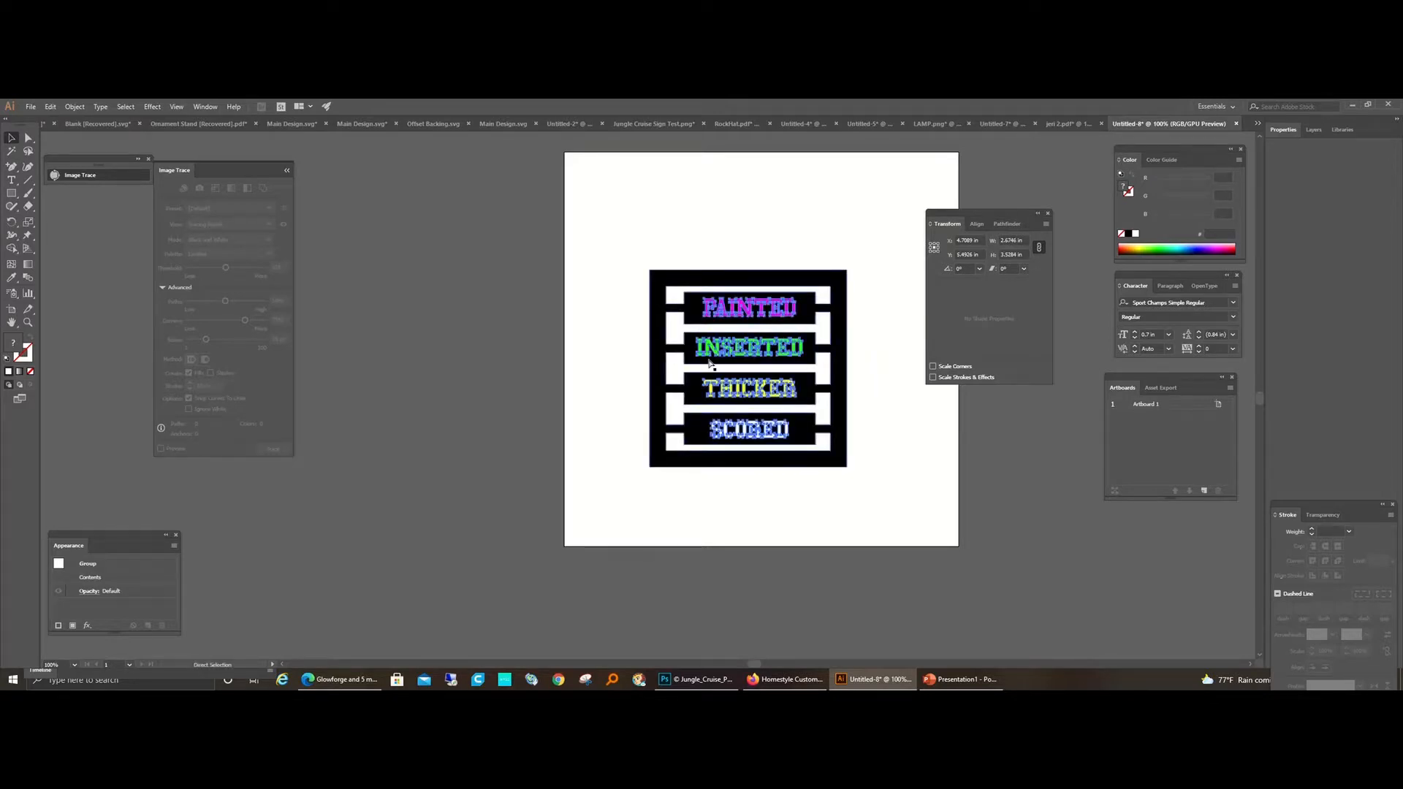
left_click_drag(709, 363, 627, 547, "alt")
left_click(795, 519)
Step: Delete the duplicate PAINTED and INSERTED words below the frame
left_click_drag(589, 488, 701, 510)
key("Delete")
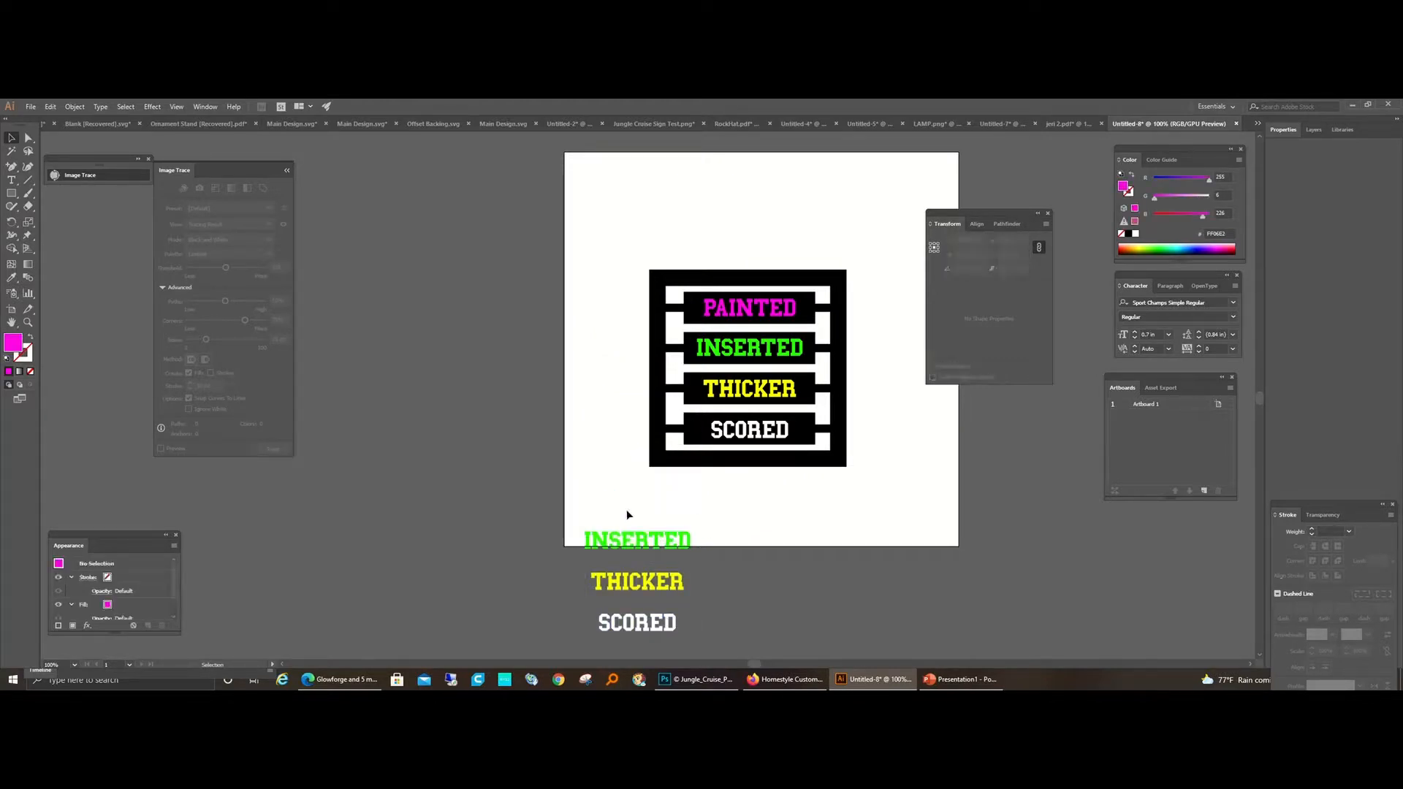
left_click_drag(576, 520, 735, 561)
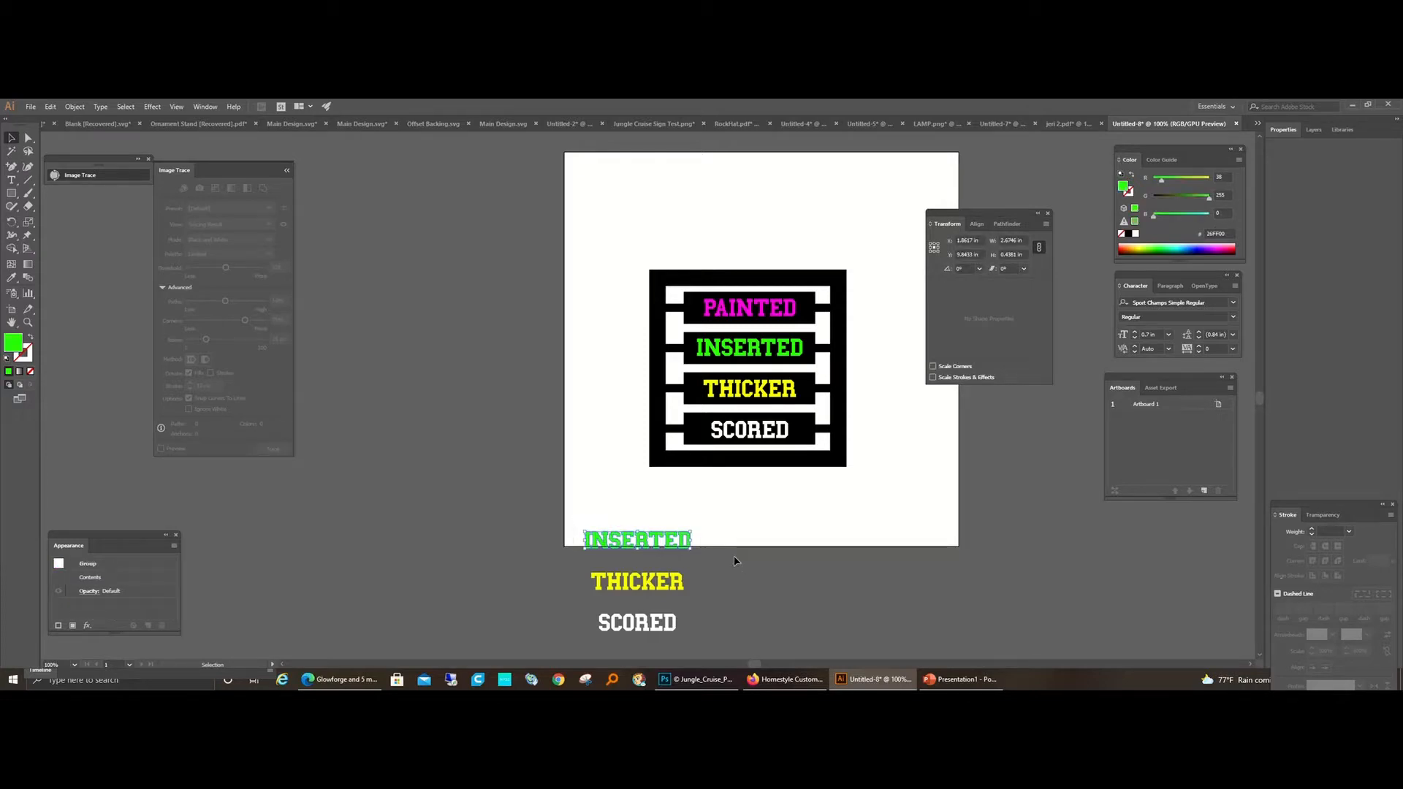
key("Delete")
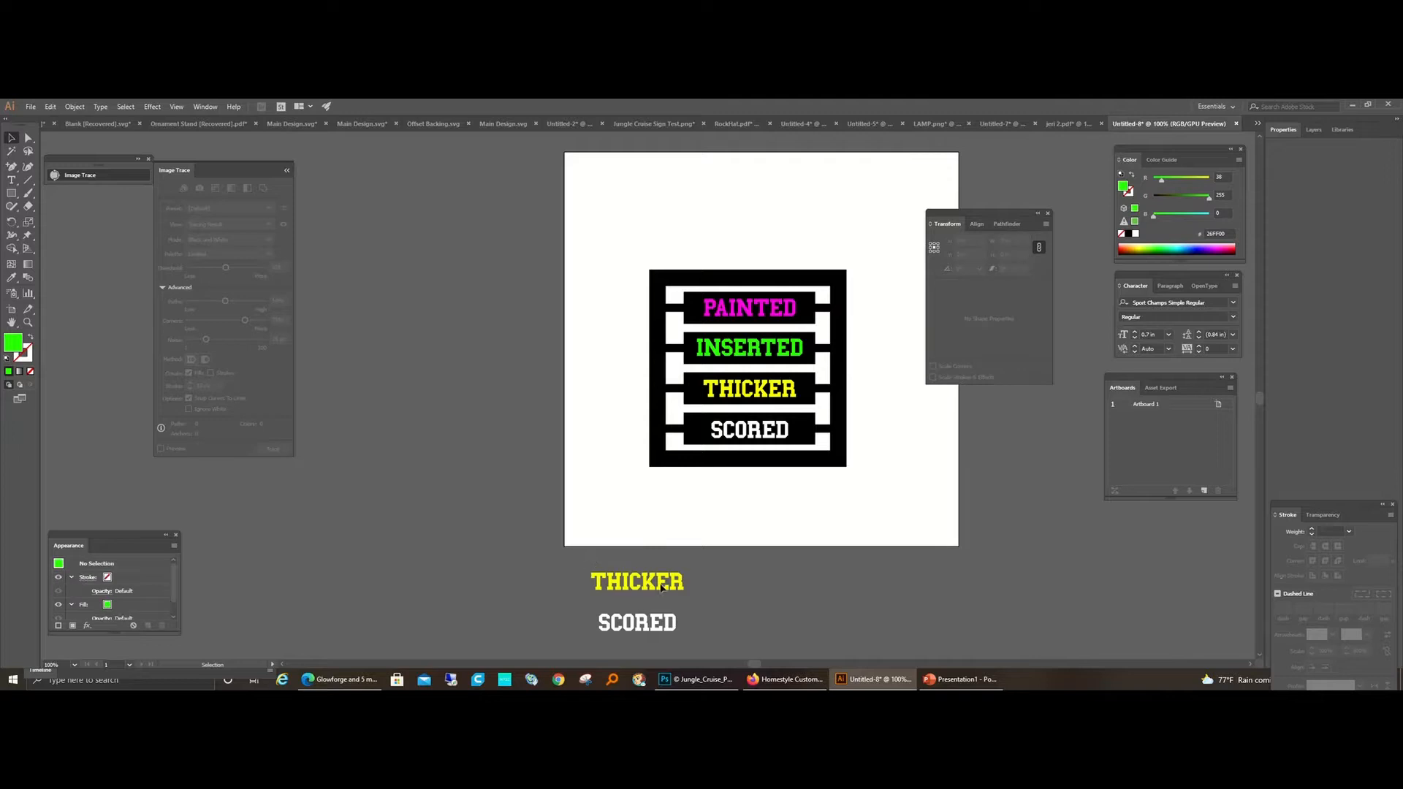
Step: Place the THICKER and SCORED copies side by side on the artboard below the frame
left_click_drag(683, 584, 695, 524)
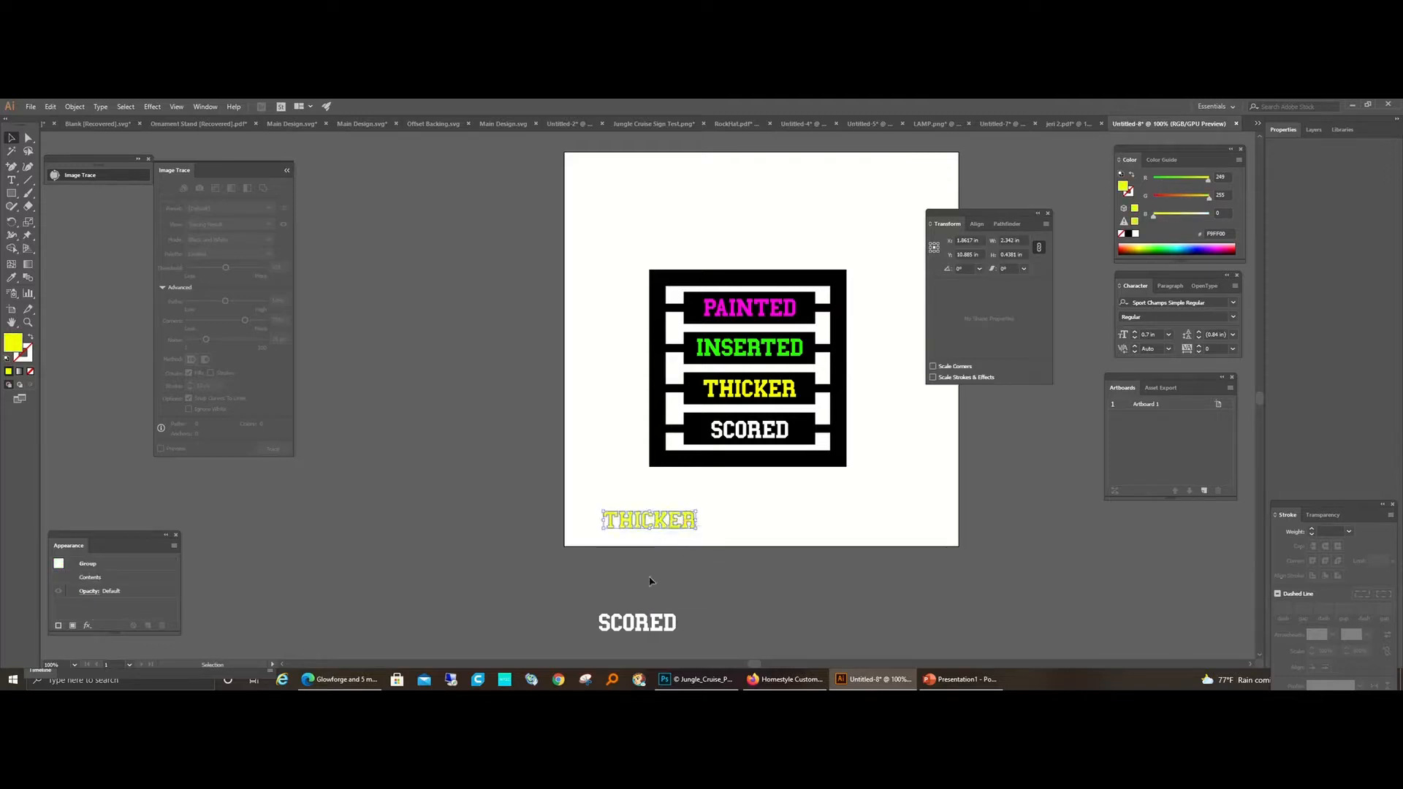
left_click_drag(646, 628, 757, 525)
left_click(848, 524)
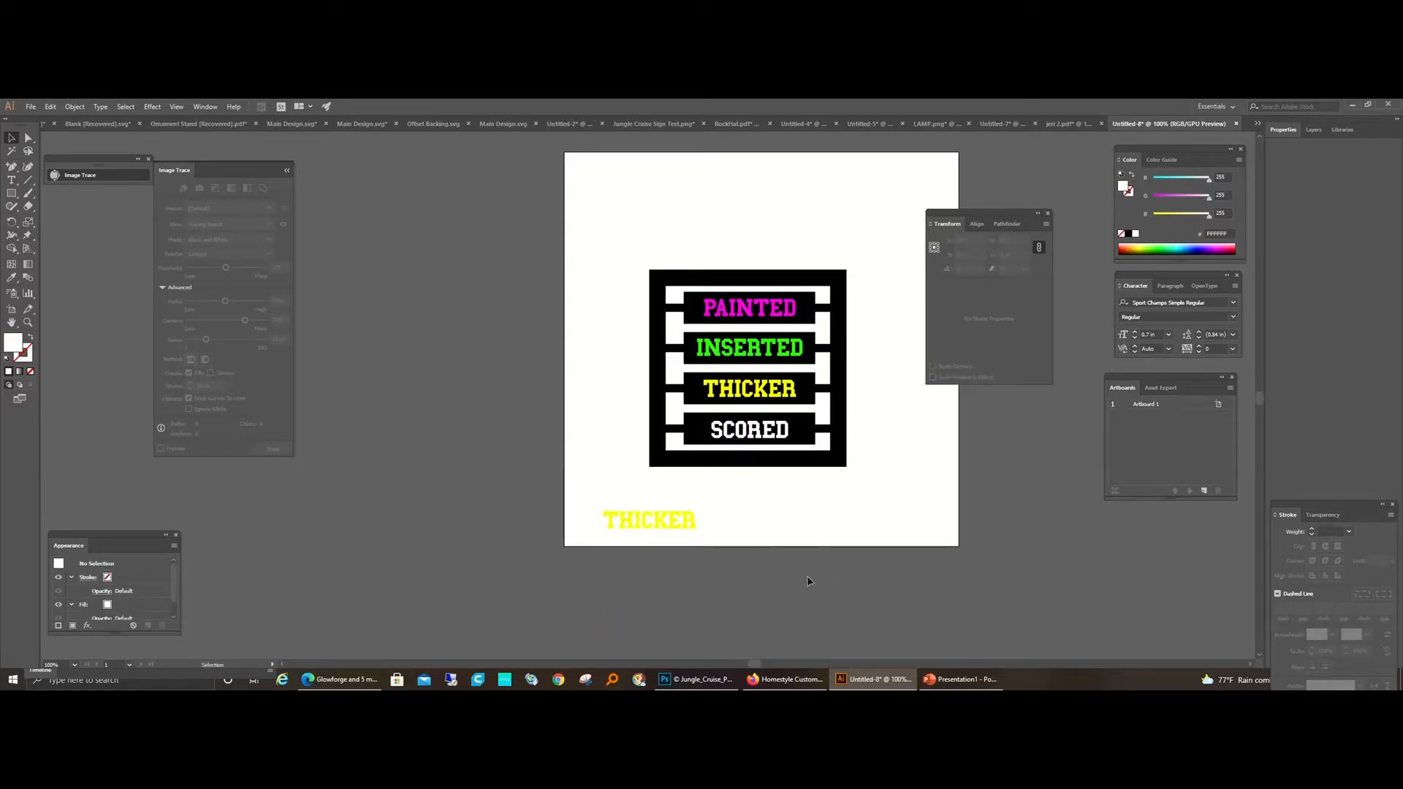
Step: Fill the white SCORED copy below the frame with dark red, RGB 181, 11, 36
left_click_drag(708, 491, 707, 491)
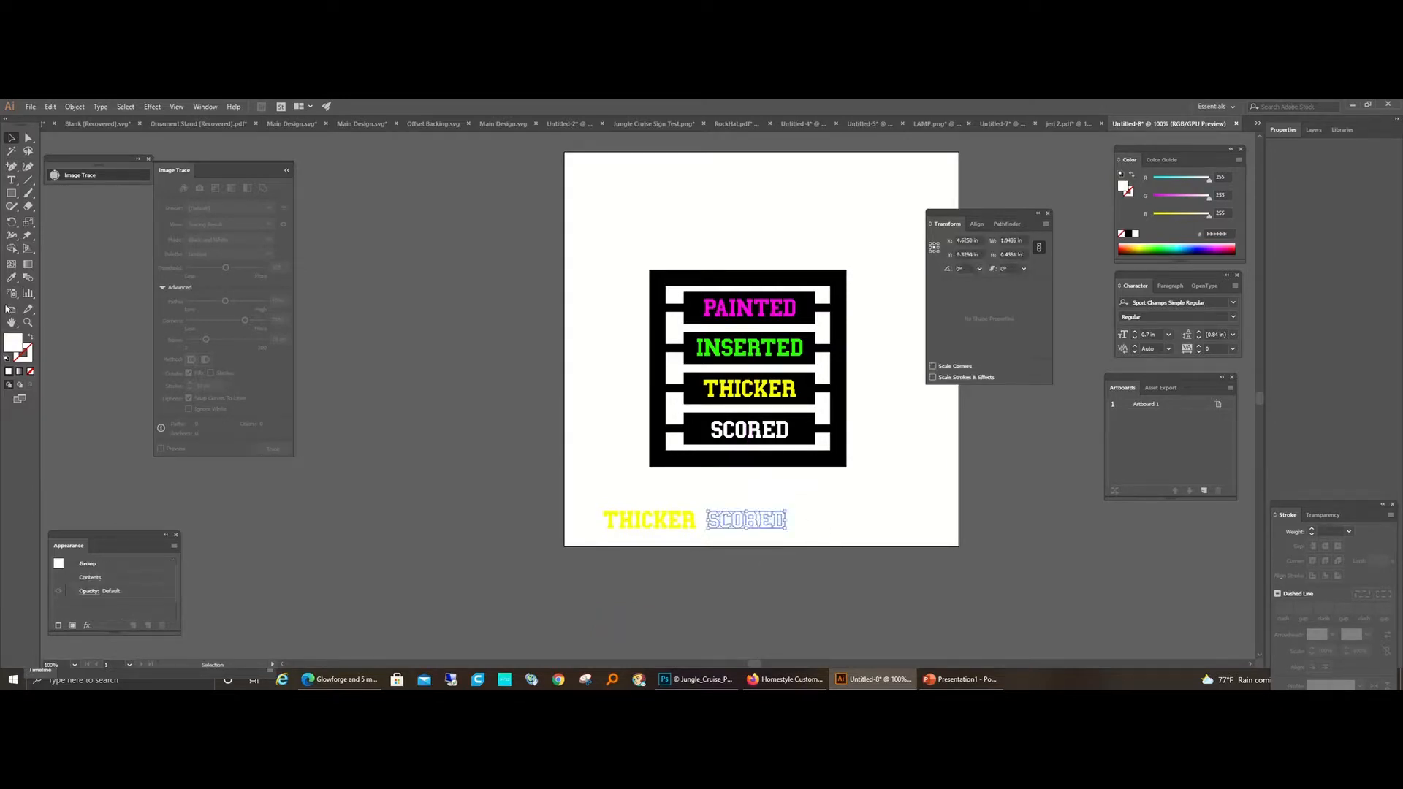
double_click(15, 347)
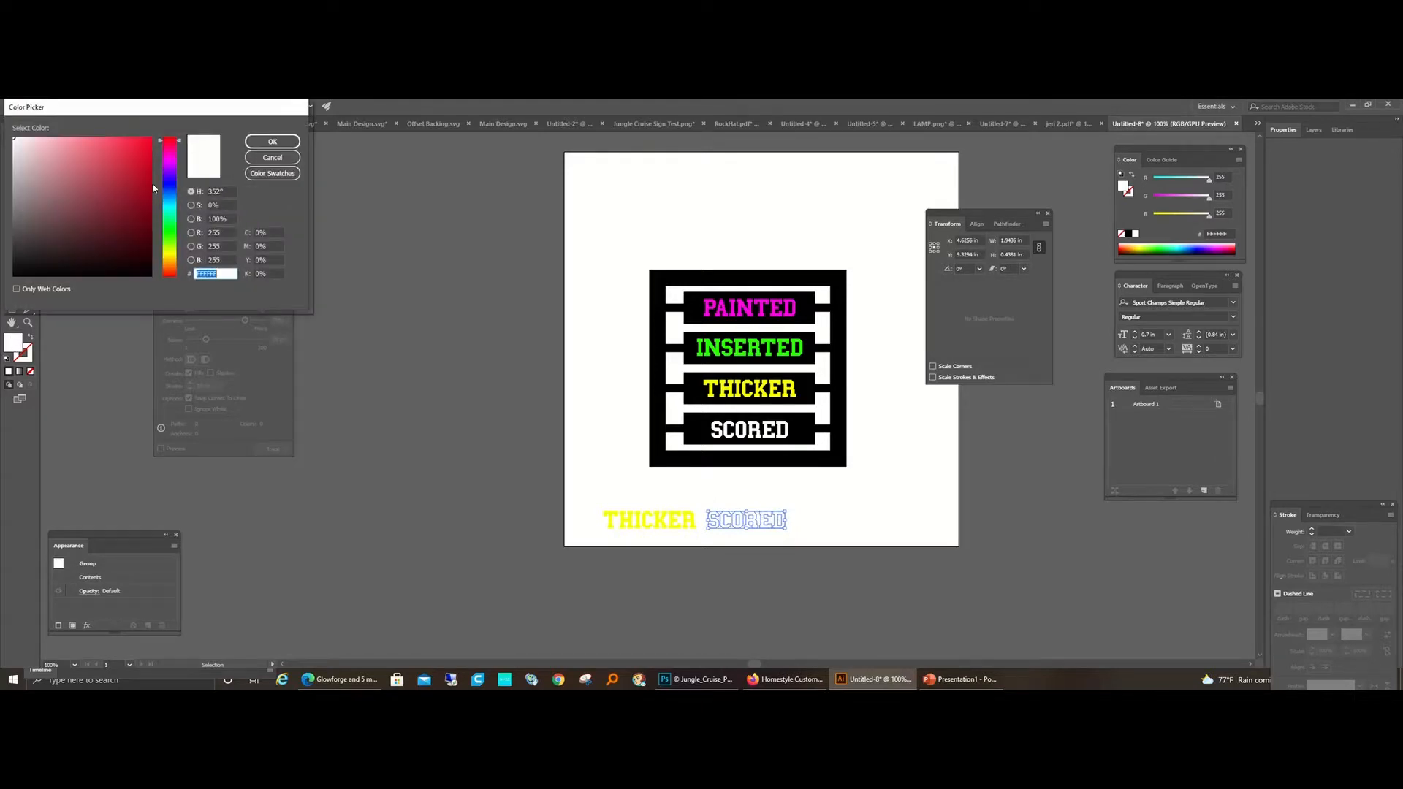
left_click(144, 174)
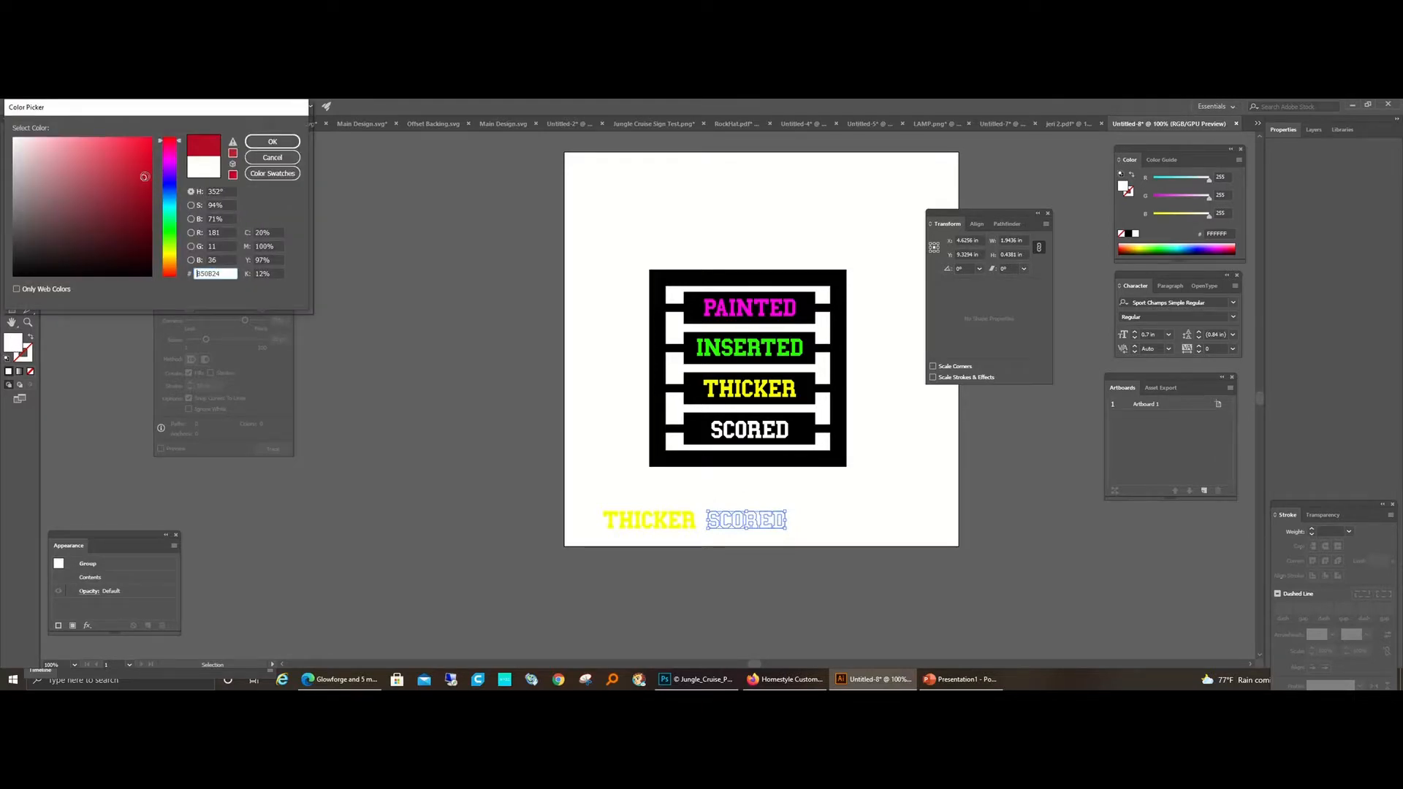
left_click(272, 141)
left_click(438, 376)
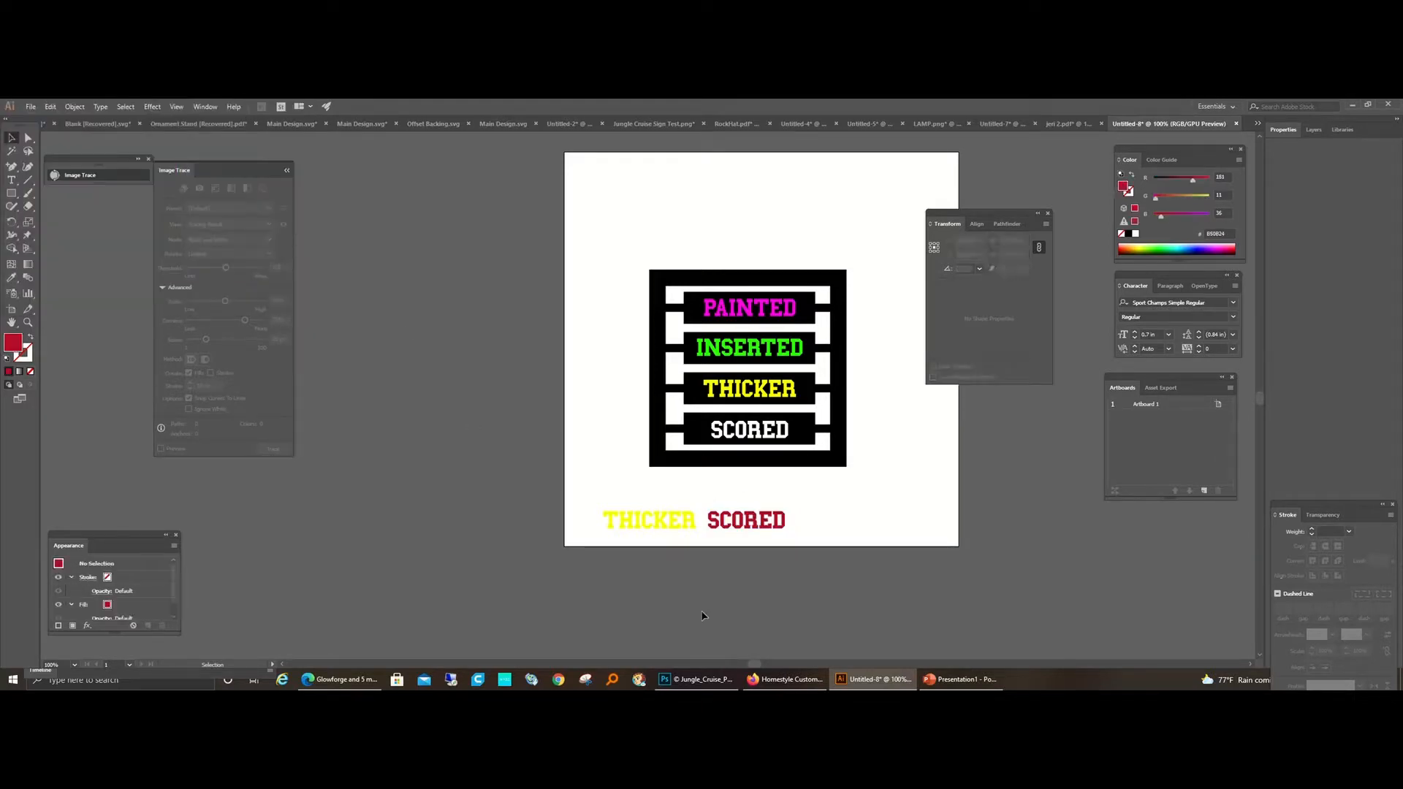
Step: Move the THICKER and SCORED copies together to just beneath the black frame's bottom edge
left_click(676, 520)
left_click_drag(629, 525, 685, 491)
left_click(688, 554)
Step: Export the frame and all lettering as a single PDF asset named TEXT DEMO
left_click_drag(635, 224, 859, 523)
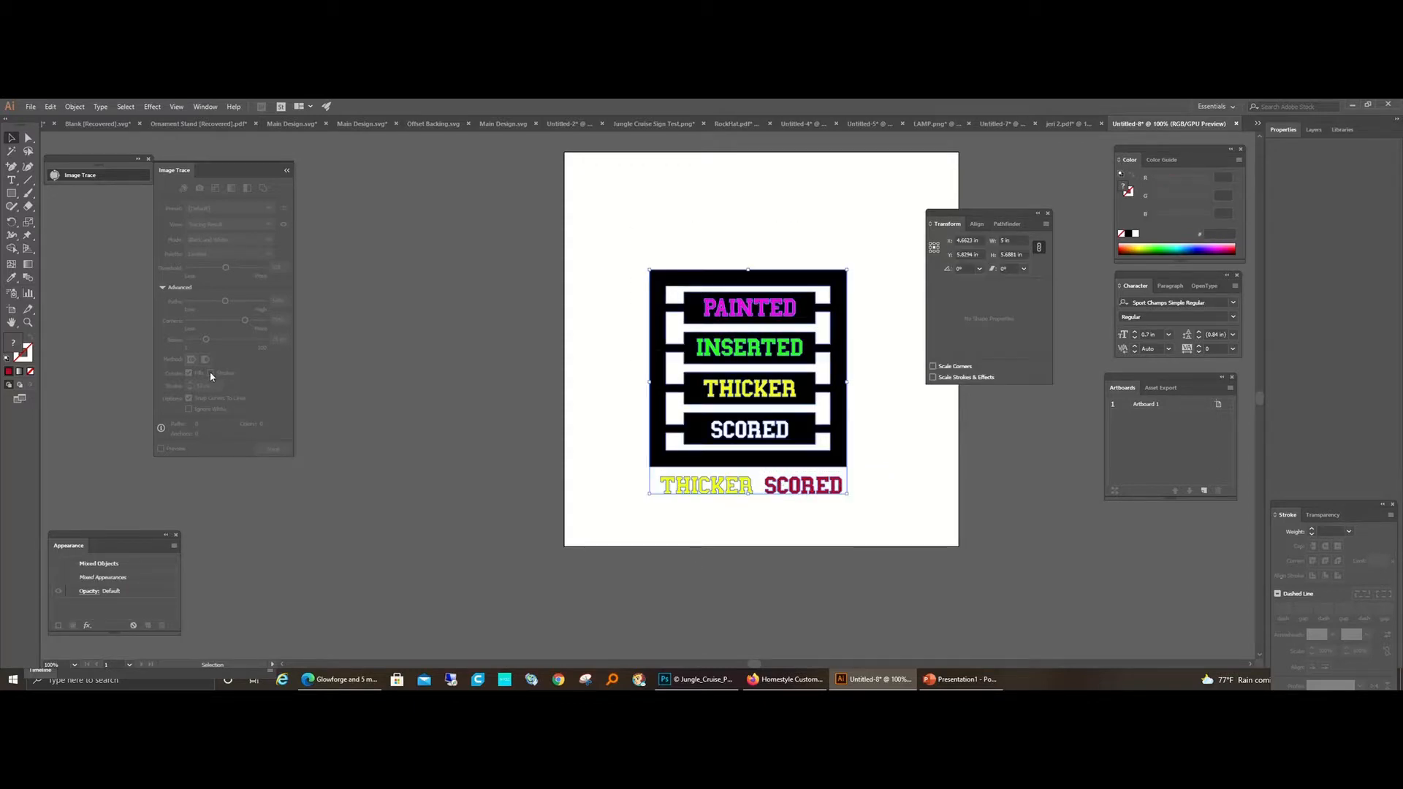
left_click(30, 107)
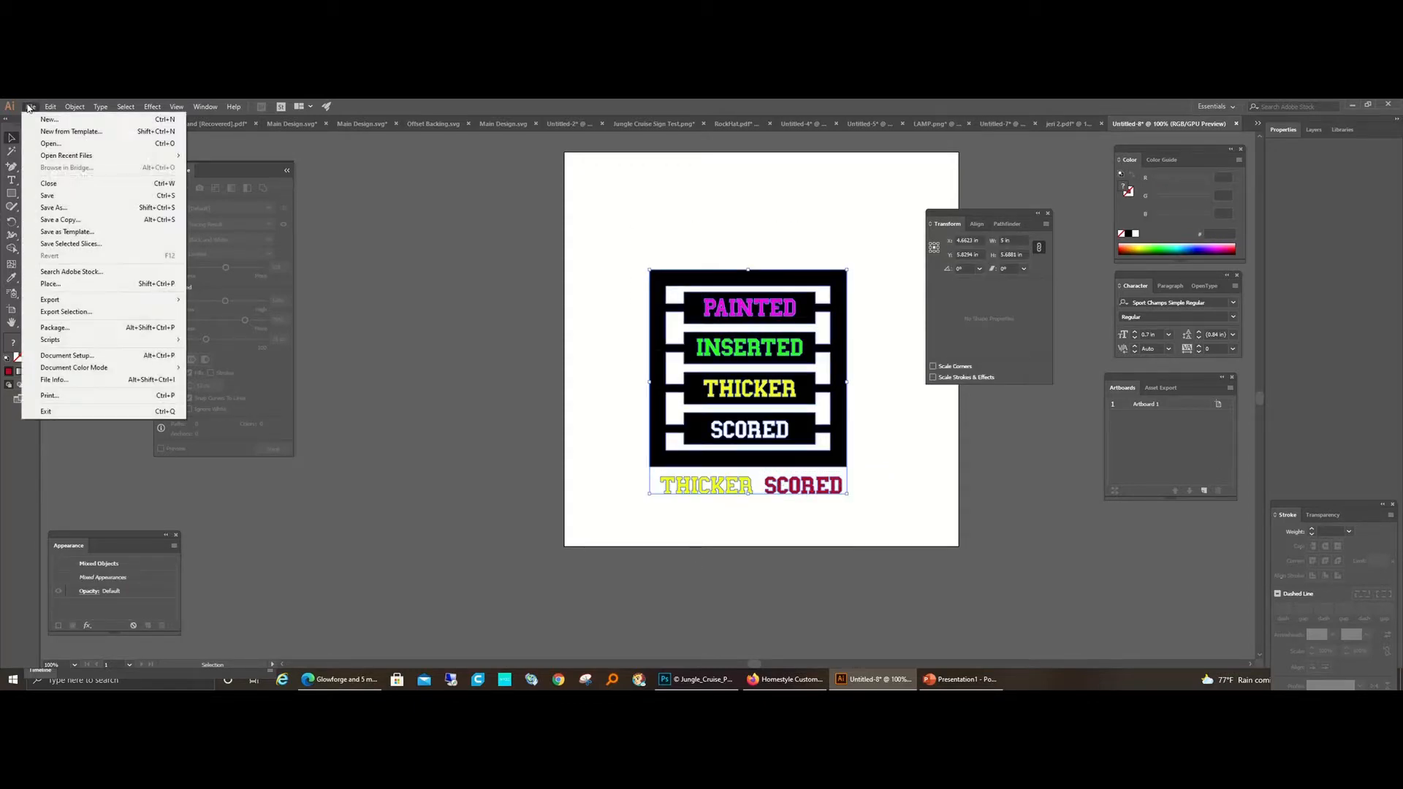
left_click(65, 312)
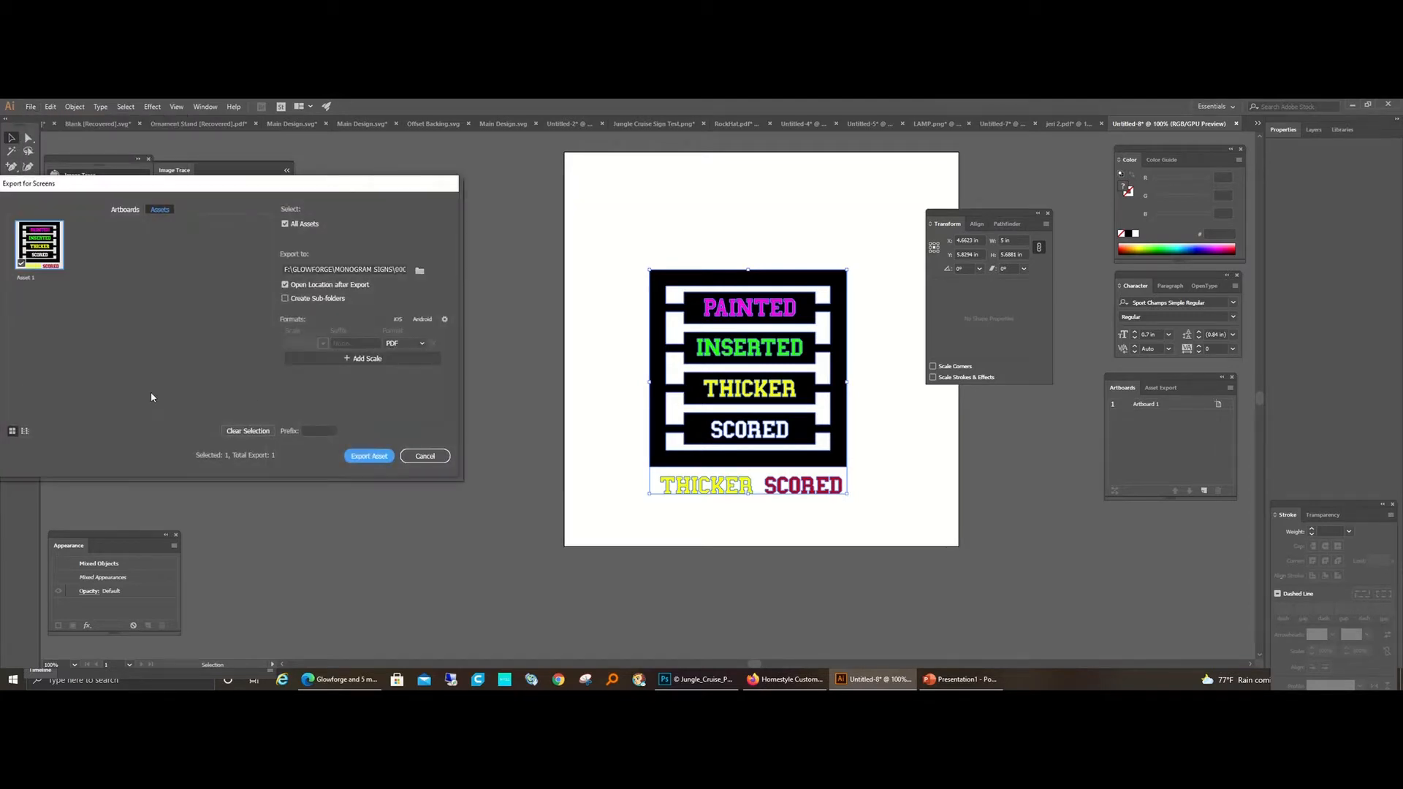
double_click(24, 278)
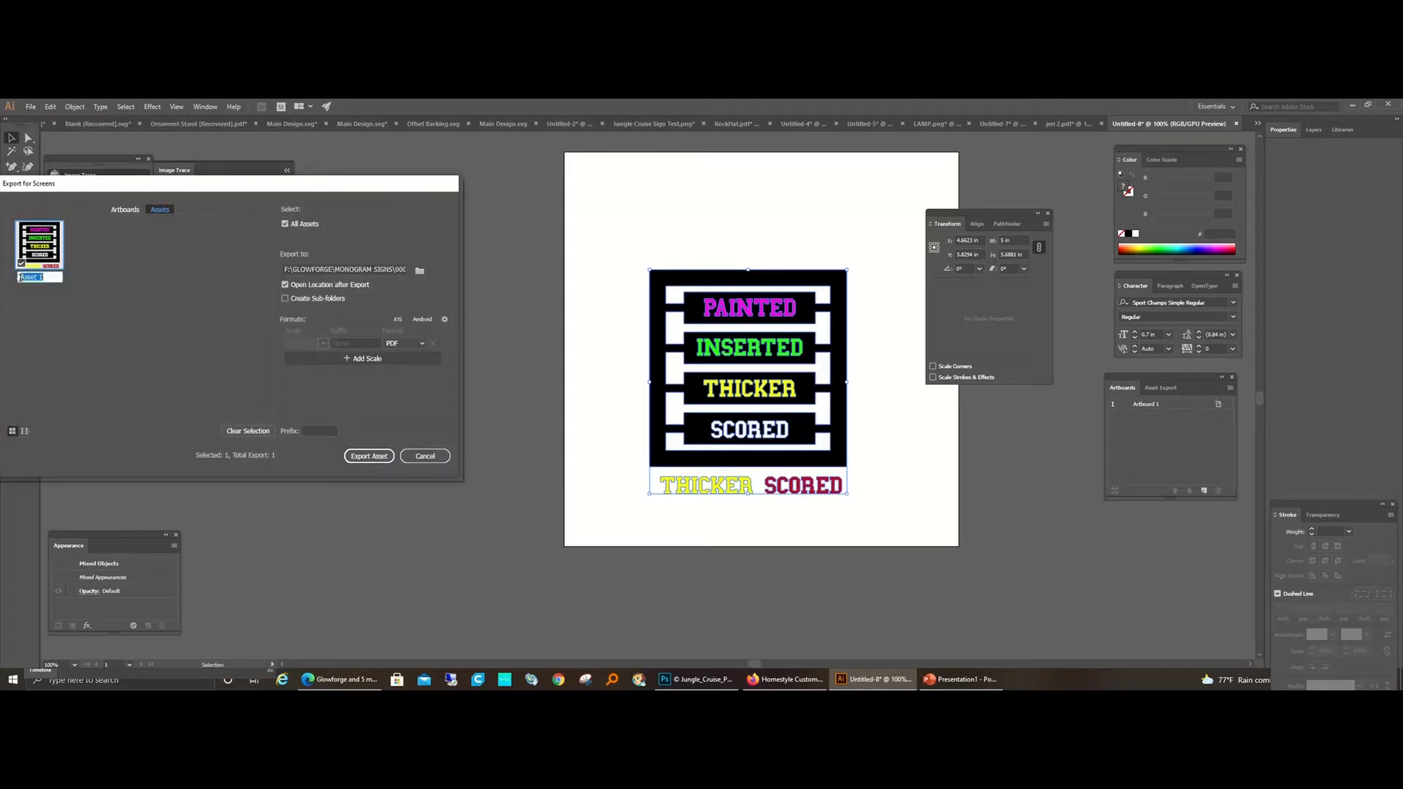
type("TEXT DEMO")
left_click(379, 458)
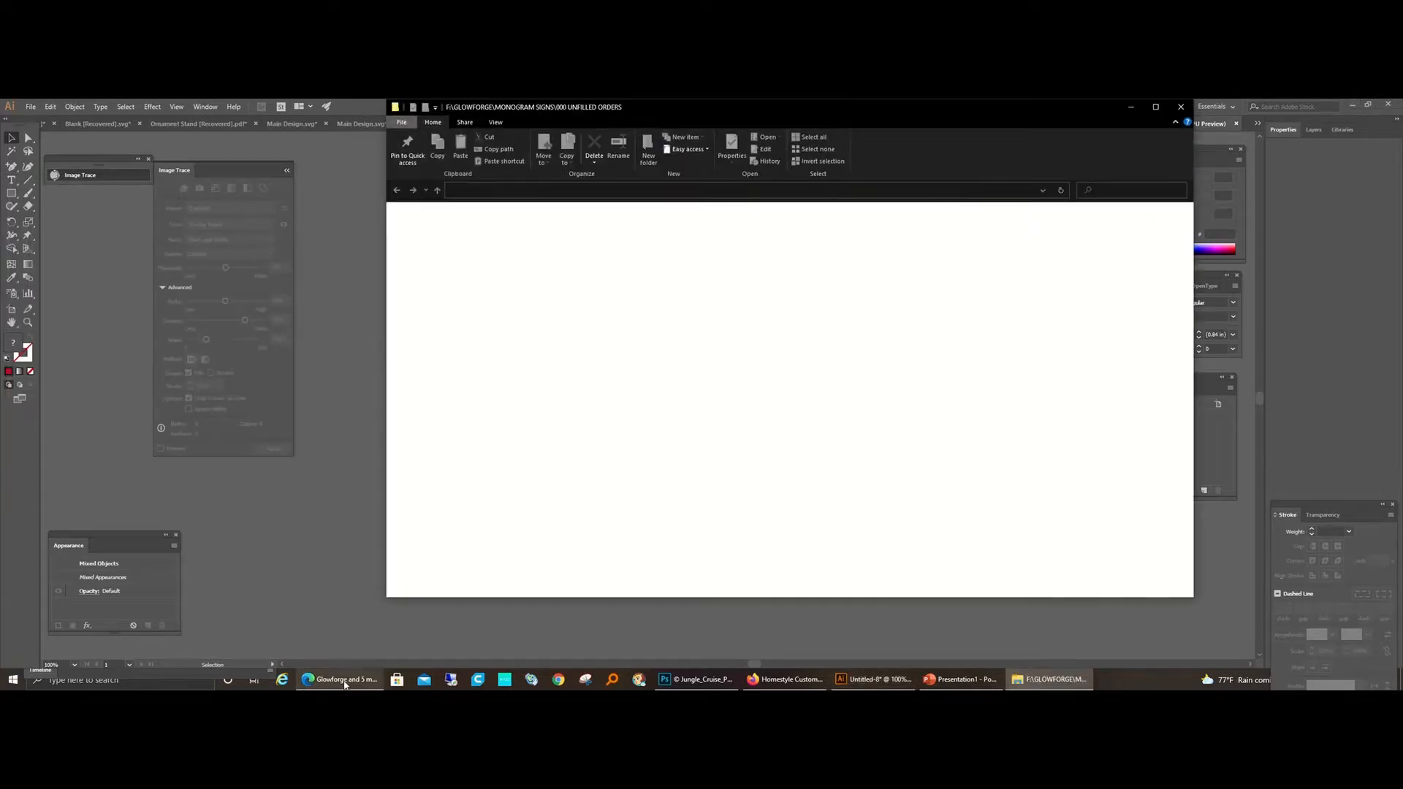
Step: Switch to the Glowforge web app and create a new blank design
left_click(345, 685)
mouse_move(101, 202)
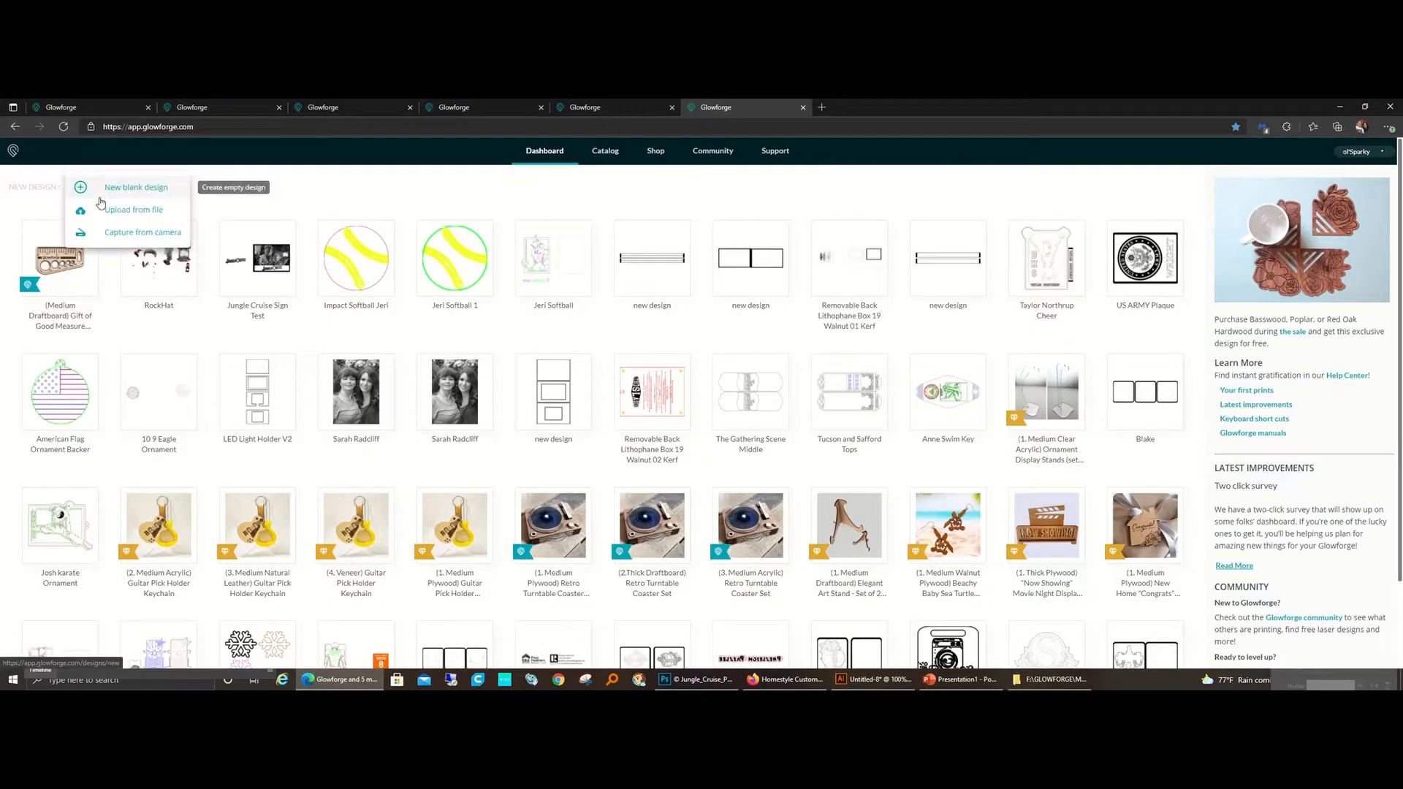
left_click(122, 194)
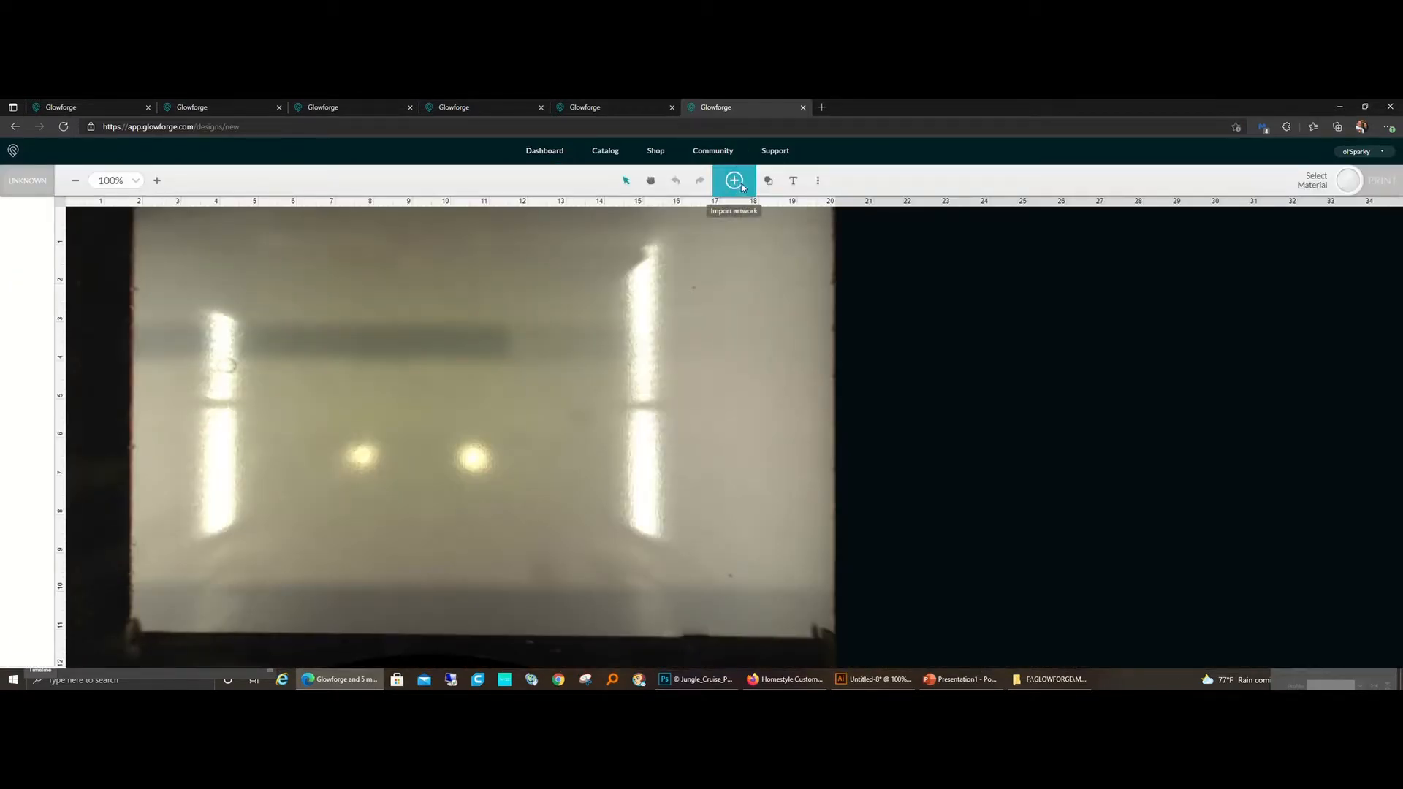
Step: Import TEXT DEMO.pdf from the 000 UNFILLED ORDERS folder as artwork
left_click(734, 181)
left_click(834, 245)
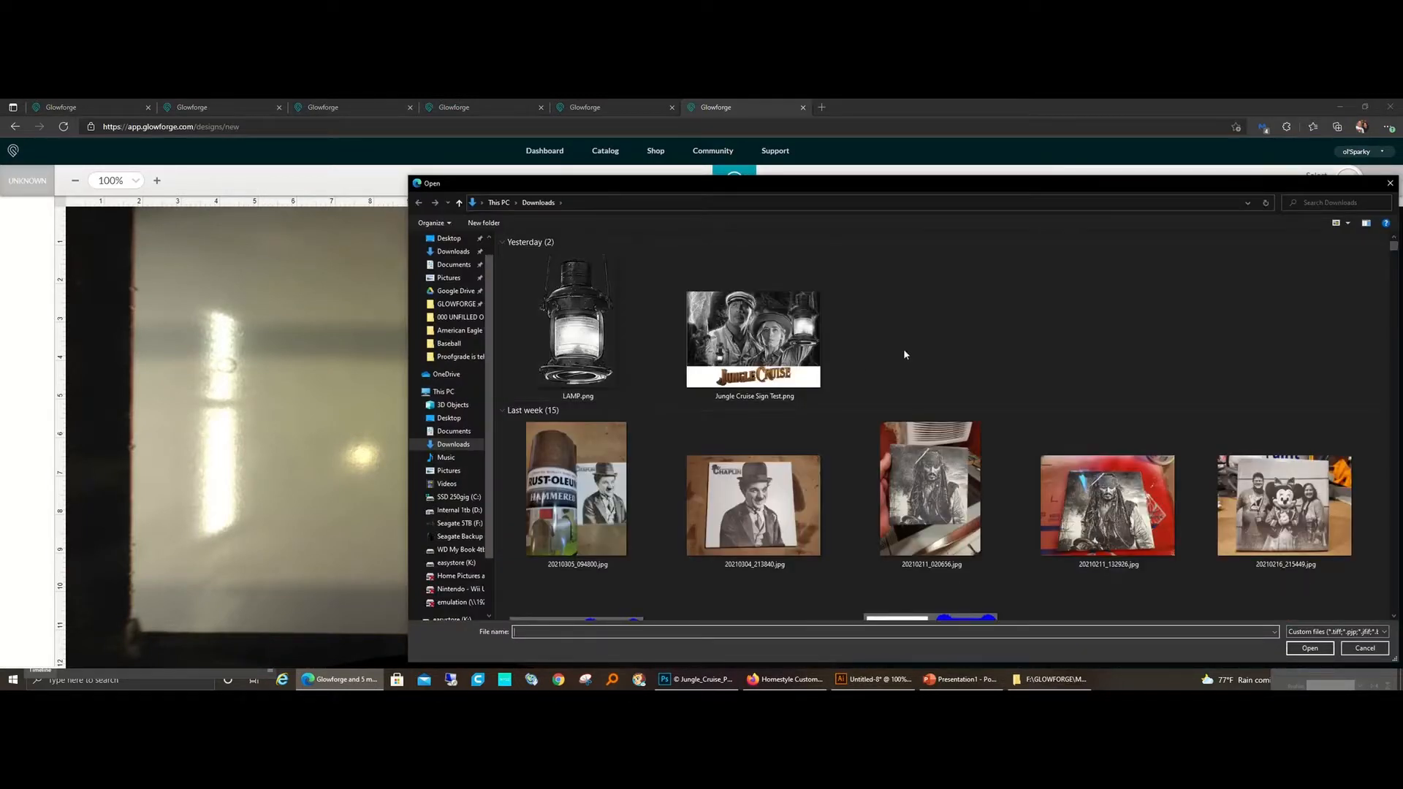
left_click(472, 319)
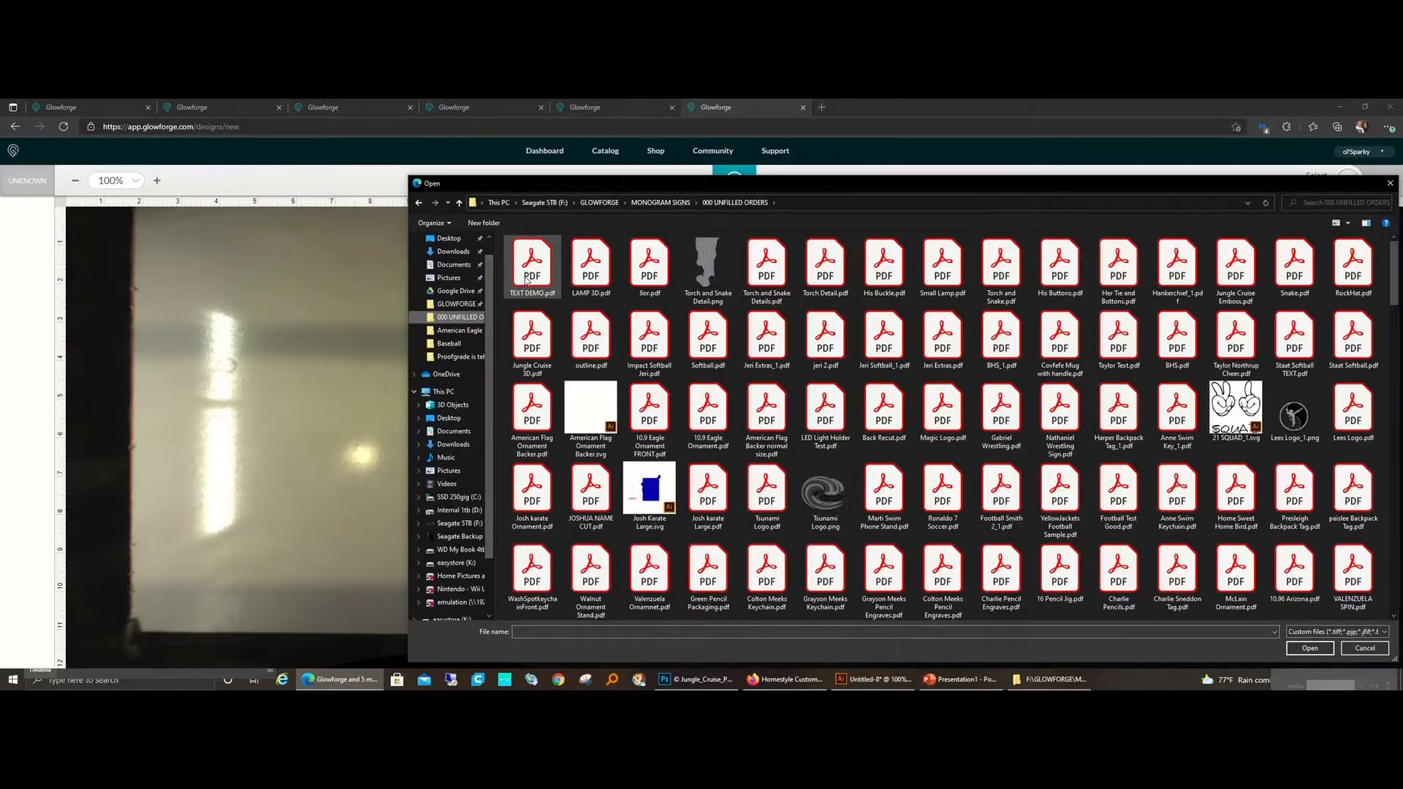
double_click(527, 281)
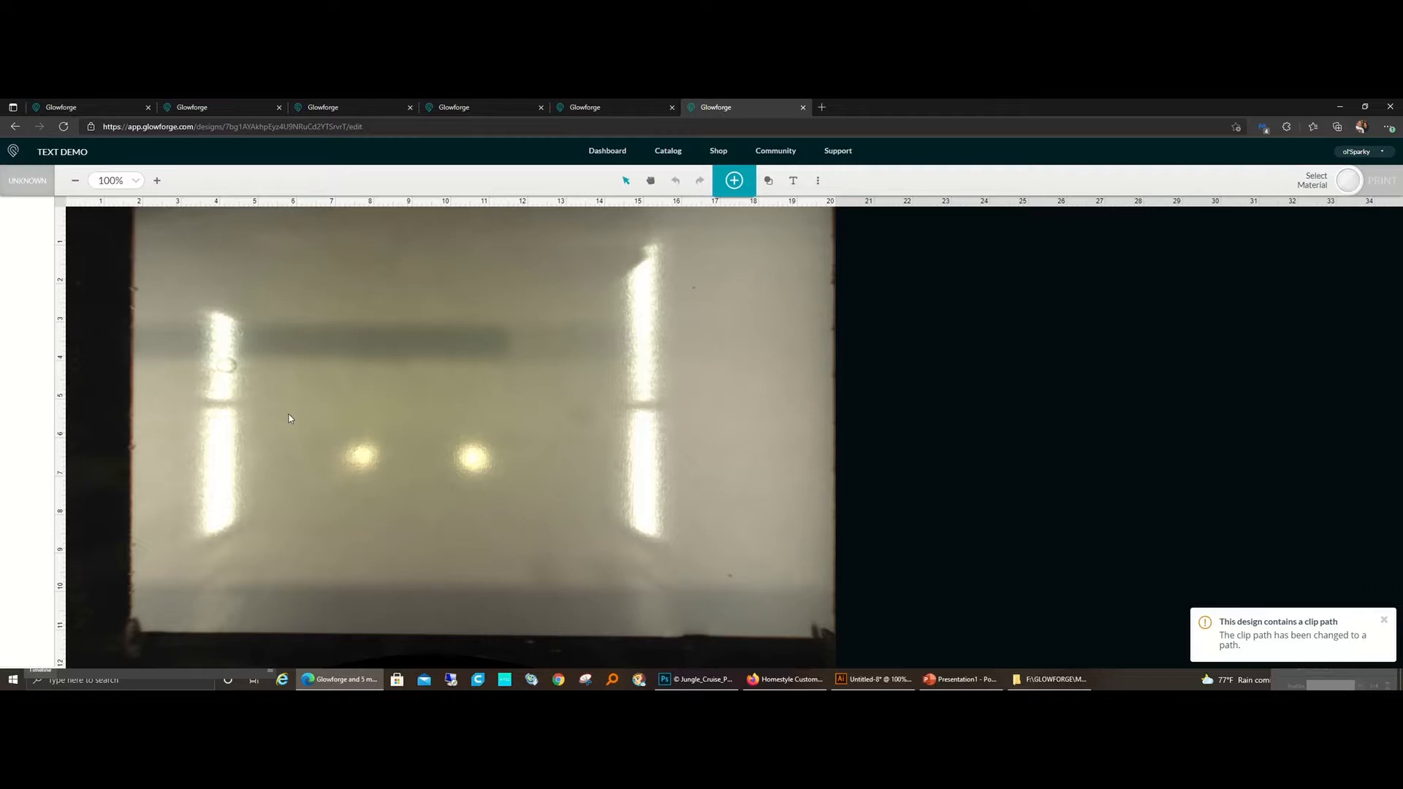
Step: Move the whole imported design about 2 inches right, off the dark margin and onto the usable bed area
left_click(650, 181)
left_click_drag(503, 293, 708, 367)
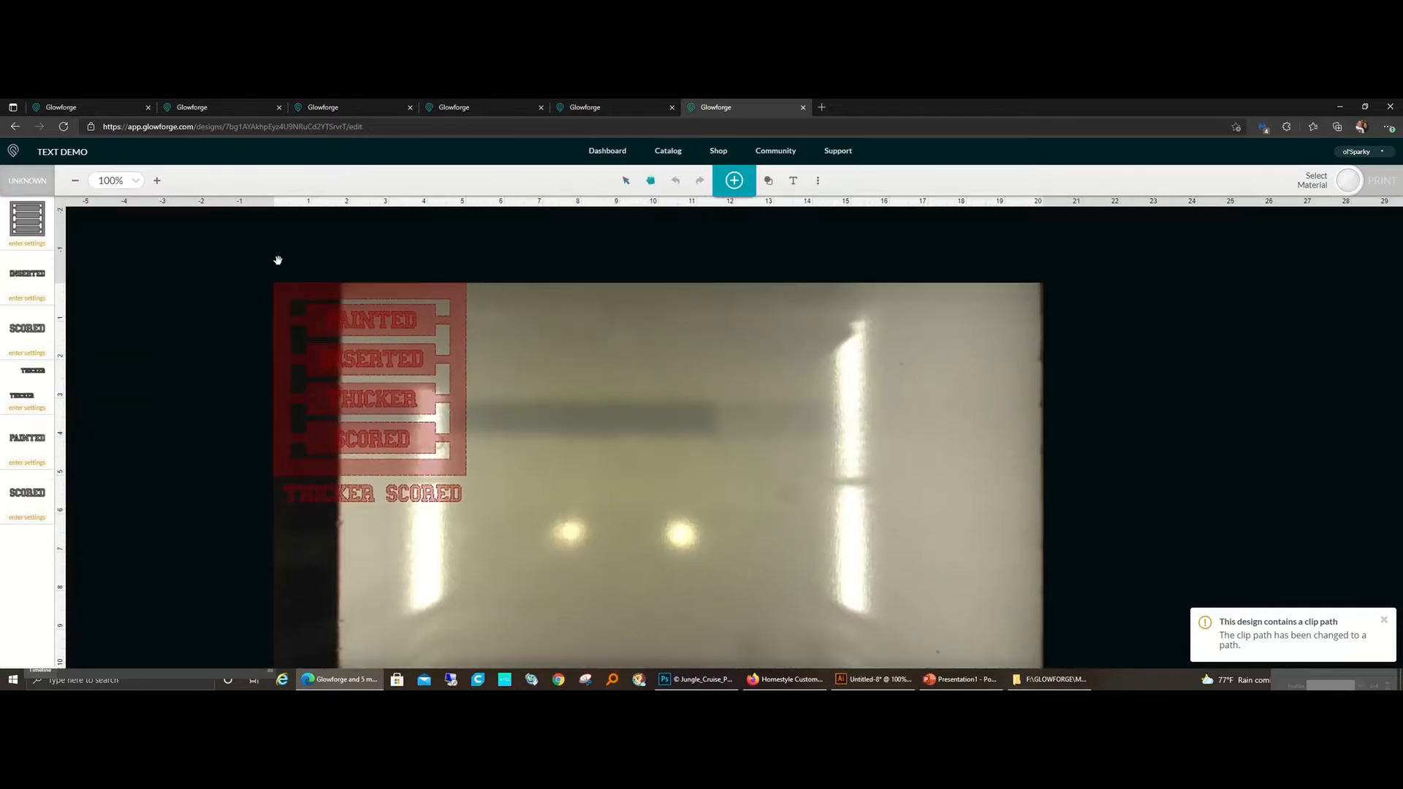
left_click(625, 180)
left_click_drag(212, 261, 509, 519)
left_click_drag(380, 405, 458, 411)
left_click(752, 467)
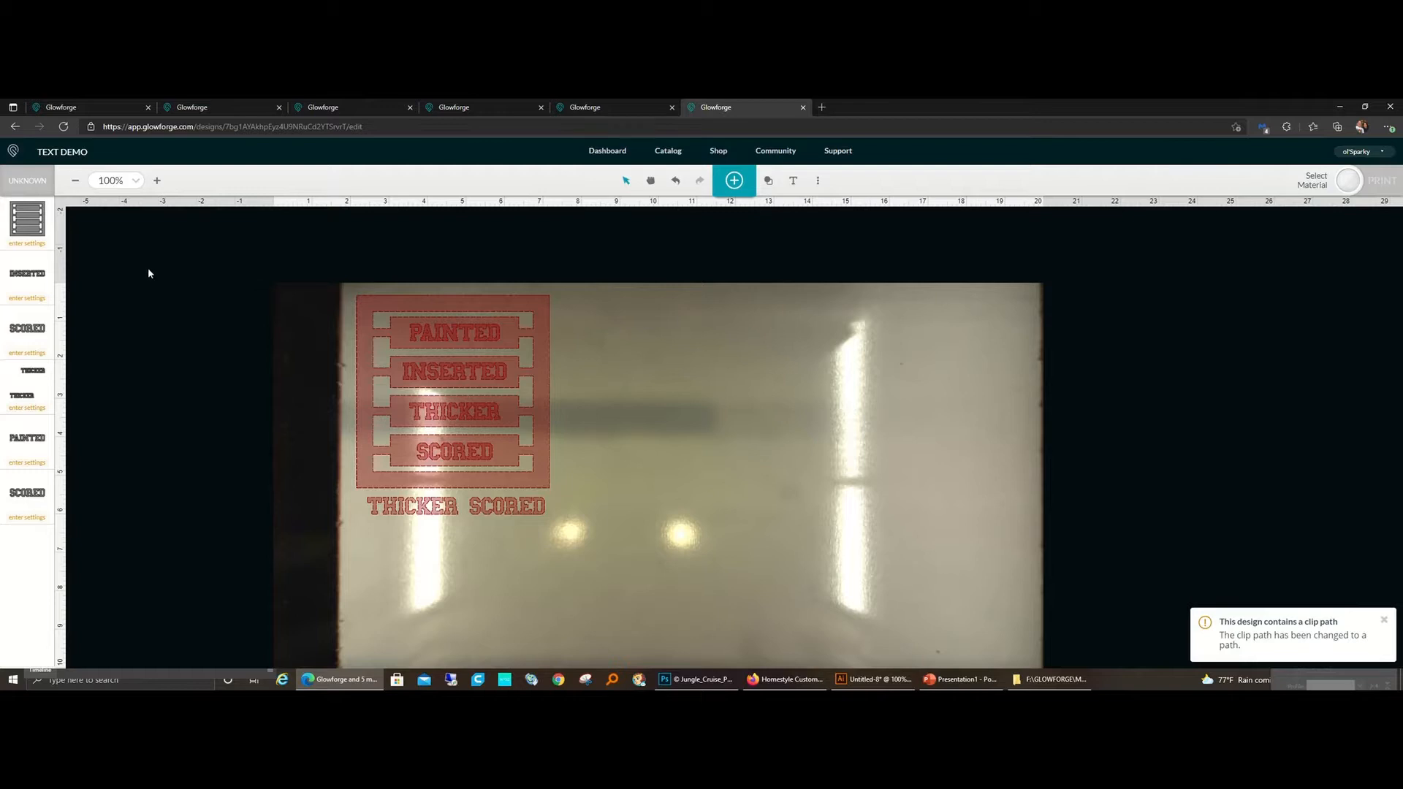
Step: Set the frame outline to a manual cut at speed 160 and full power with one pass
left_click(28, 225)
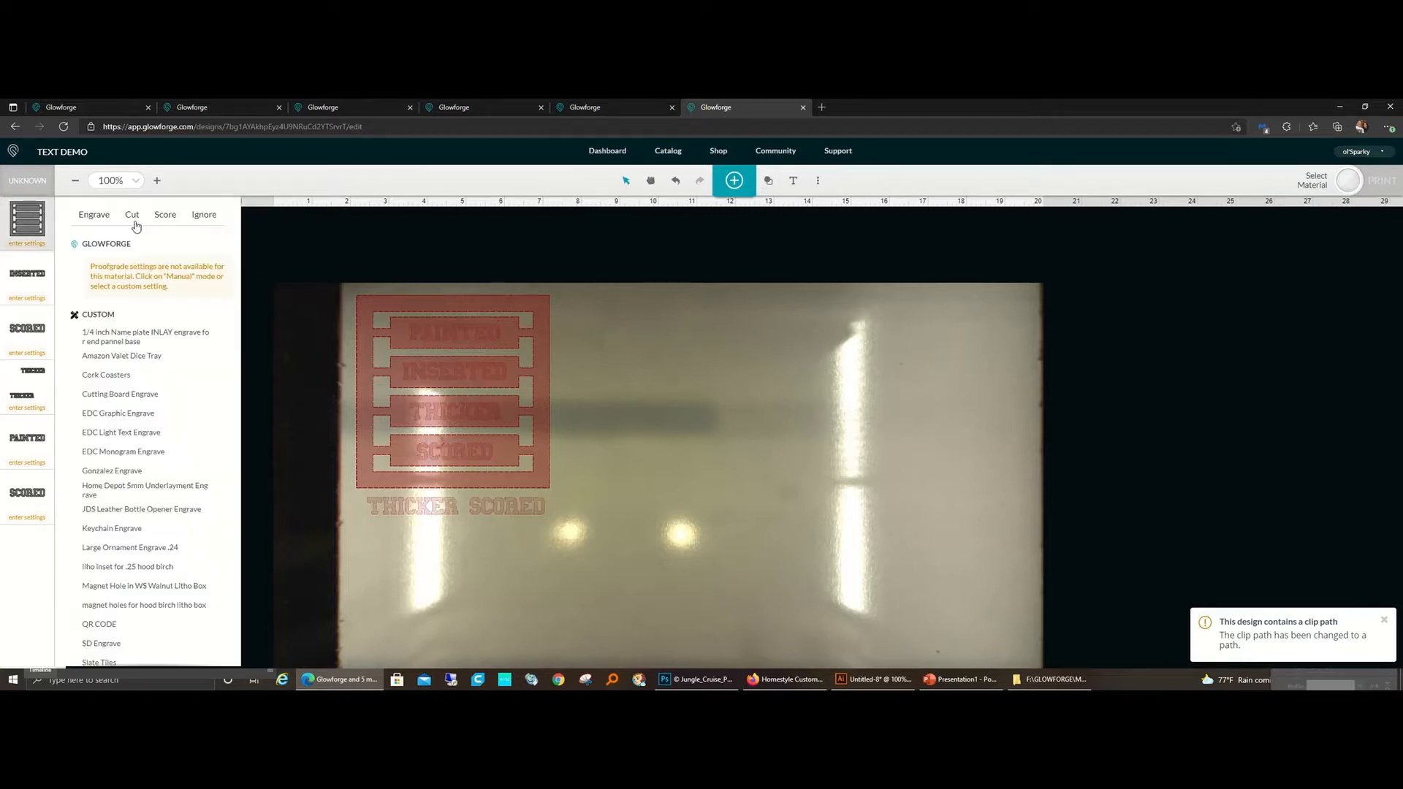
left_click(131, 214)
scroll(141, 409, "down", 1)
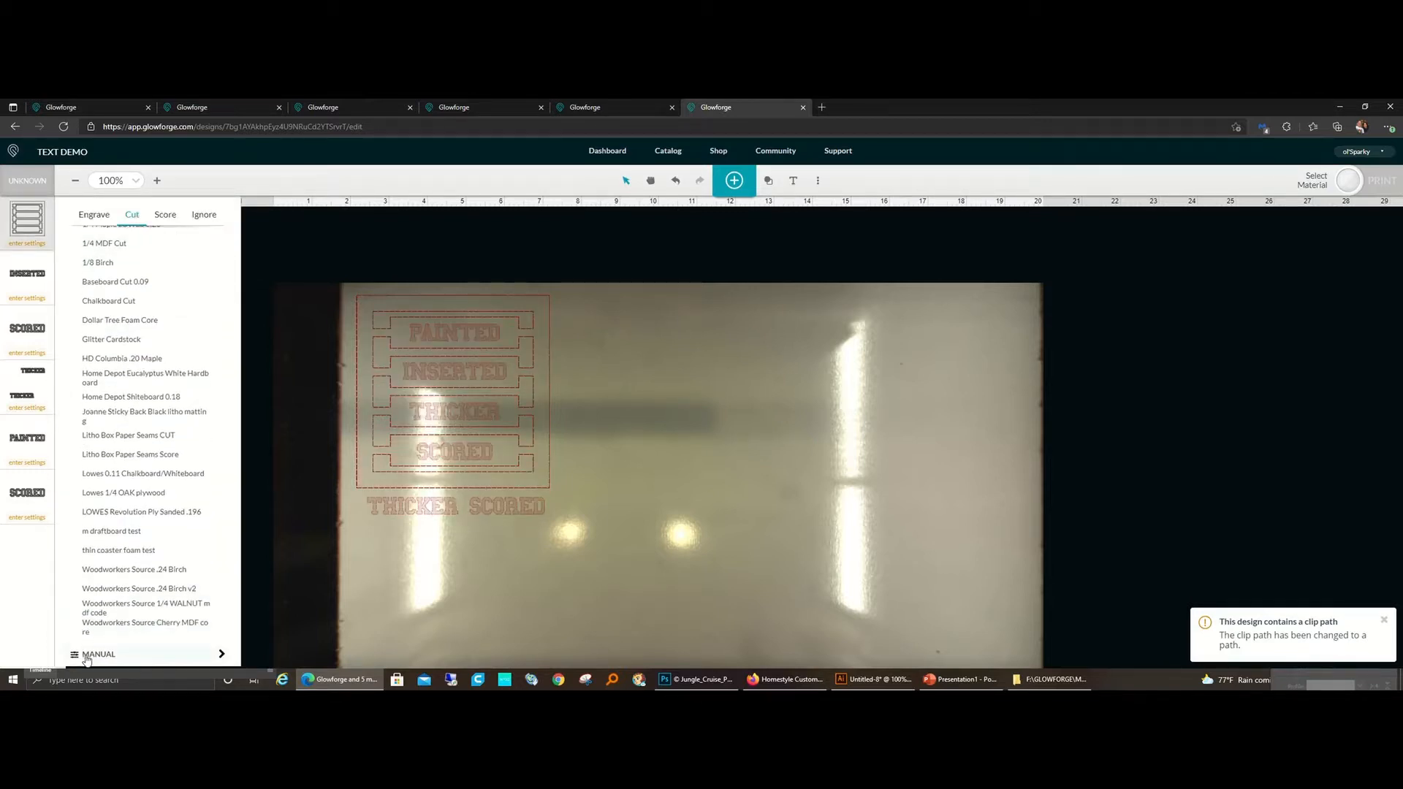
left_click(89, 654)
double_click(212, 248)
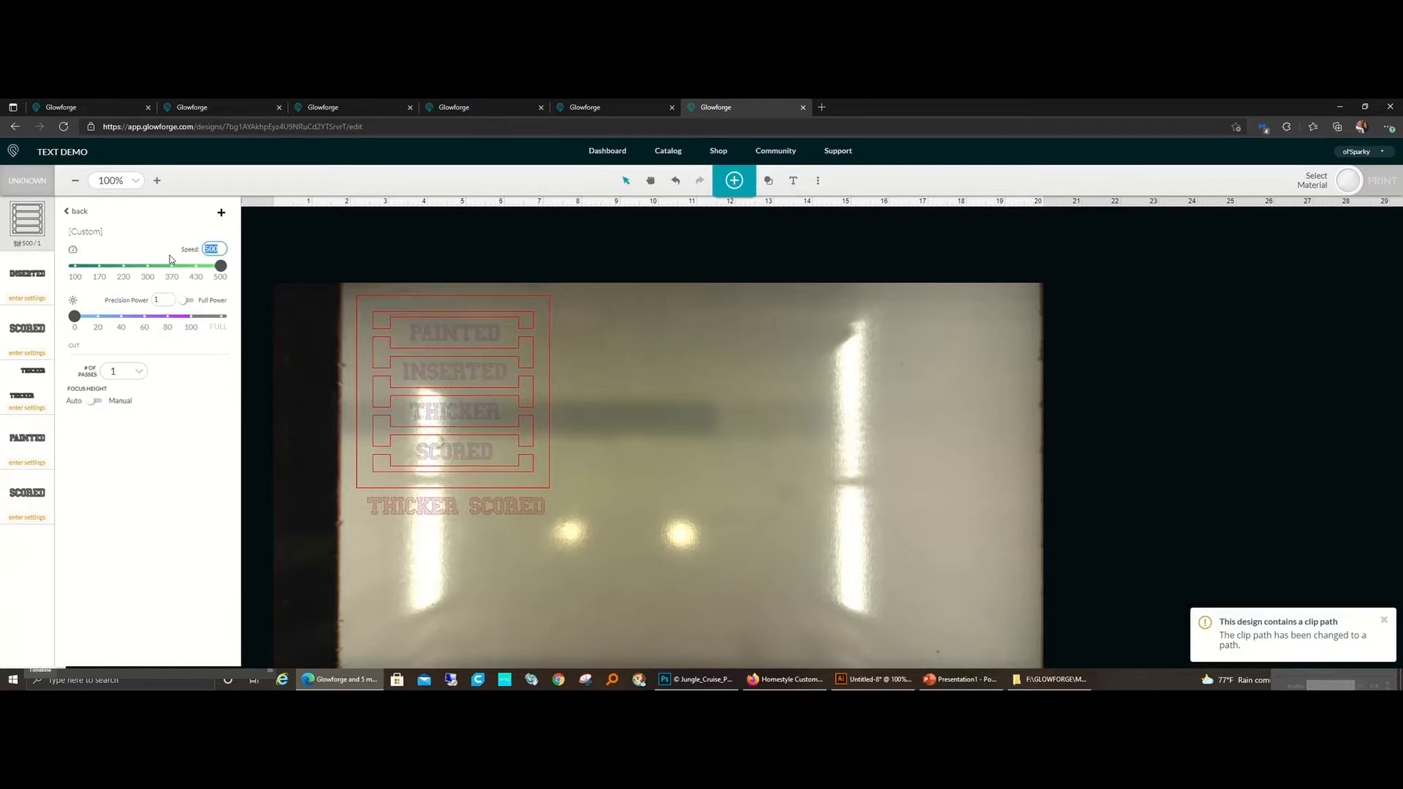
type("13")
type("60")
left_click(184, 301)
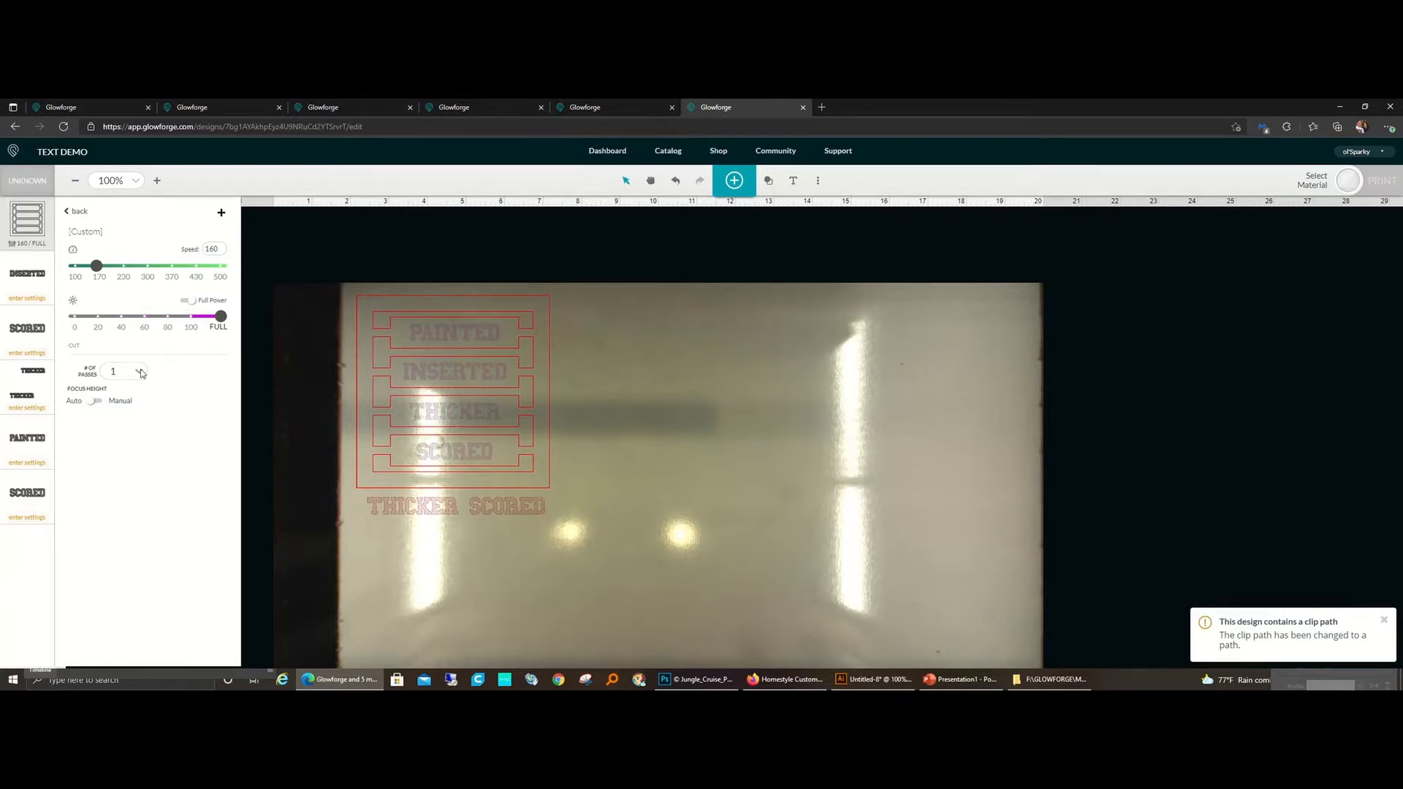
left_click(257, 428)
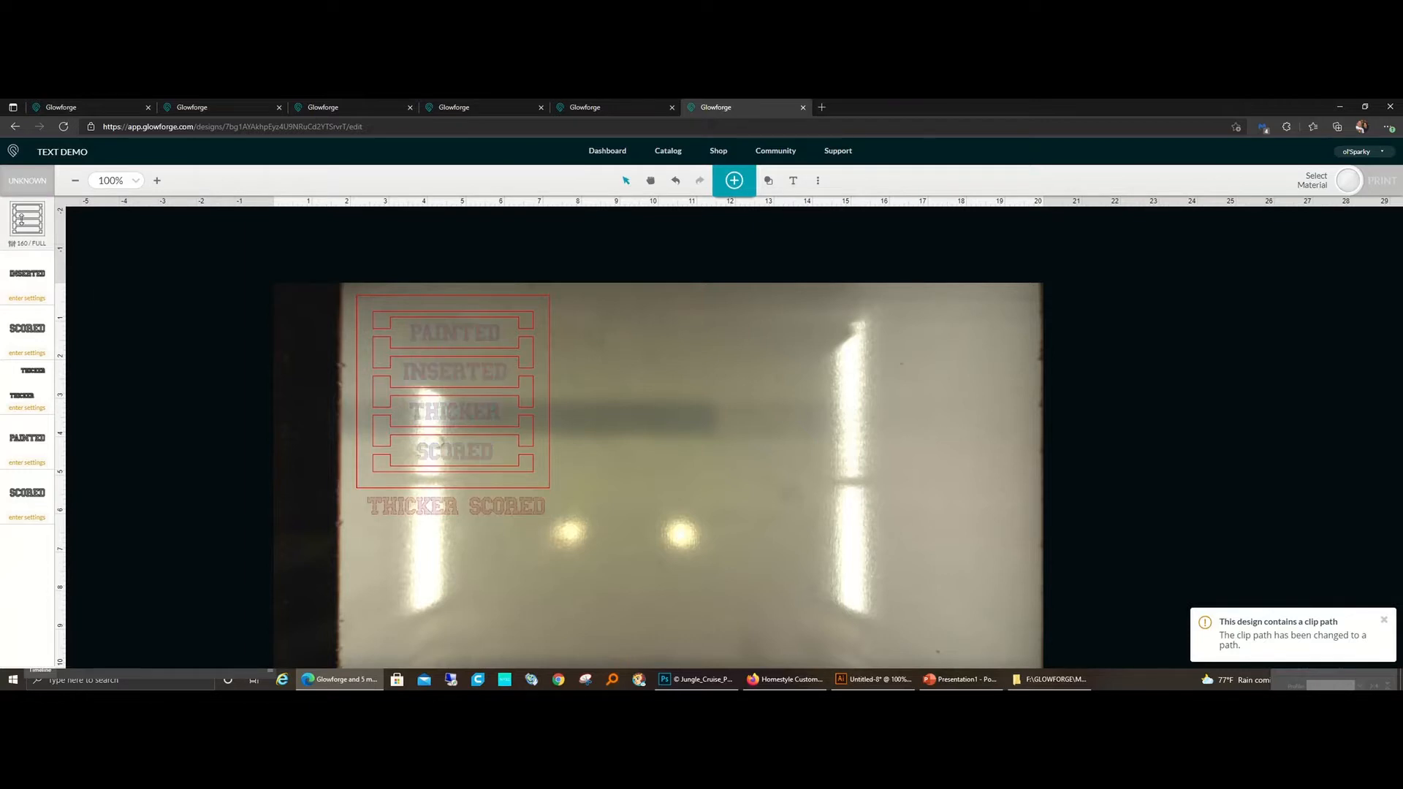
Step: Reorder the operations so the frame cut runs last and the PAINTED lettering runs first
left_click_drag(27, 220, 39, 486)
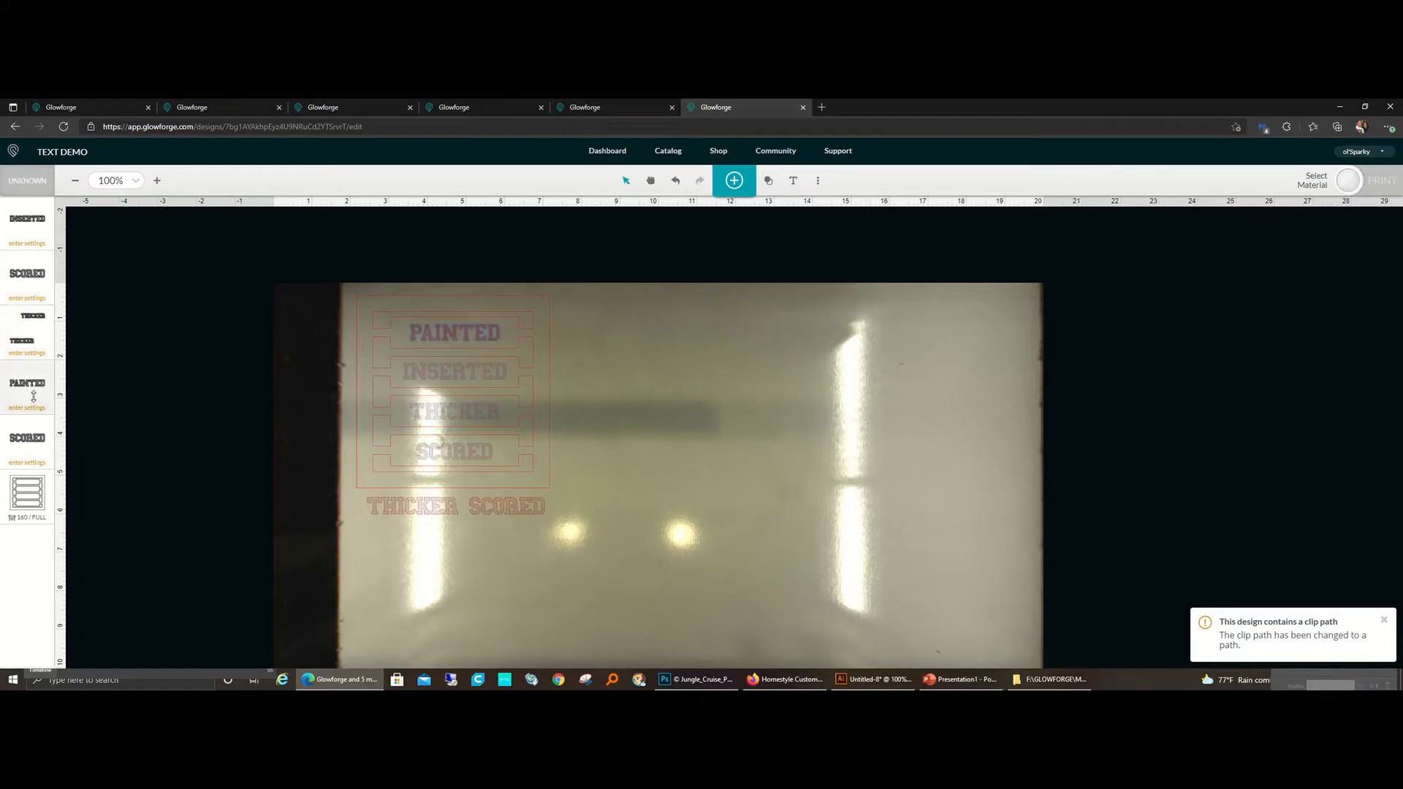
left_click_drag(32, 385, 31, 219)
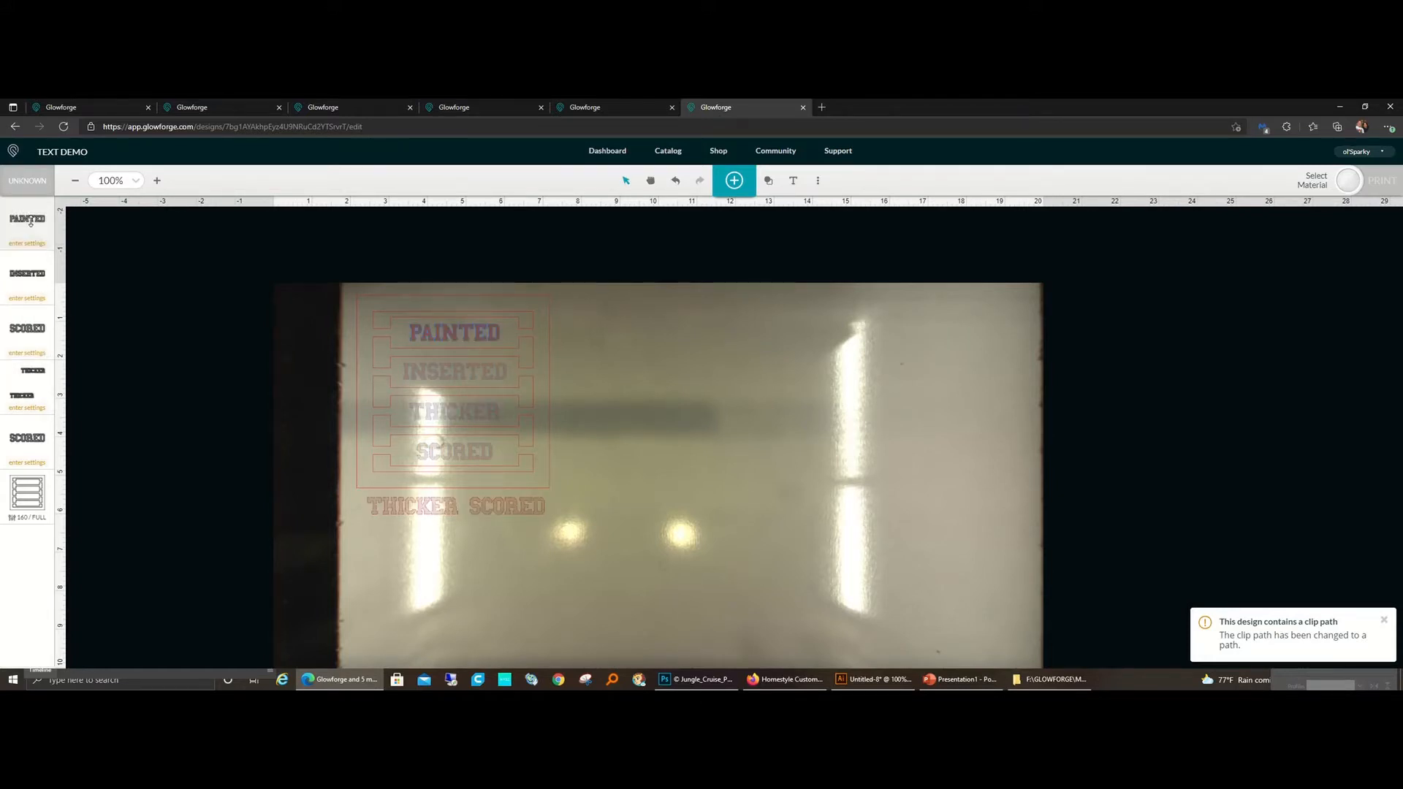
Step: Set the PAINTED lettering to score with the custom draft score preset and check the preset's settings
left_click(32, 219)
left_click(163, 215)
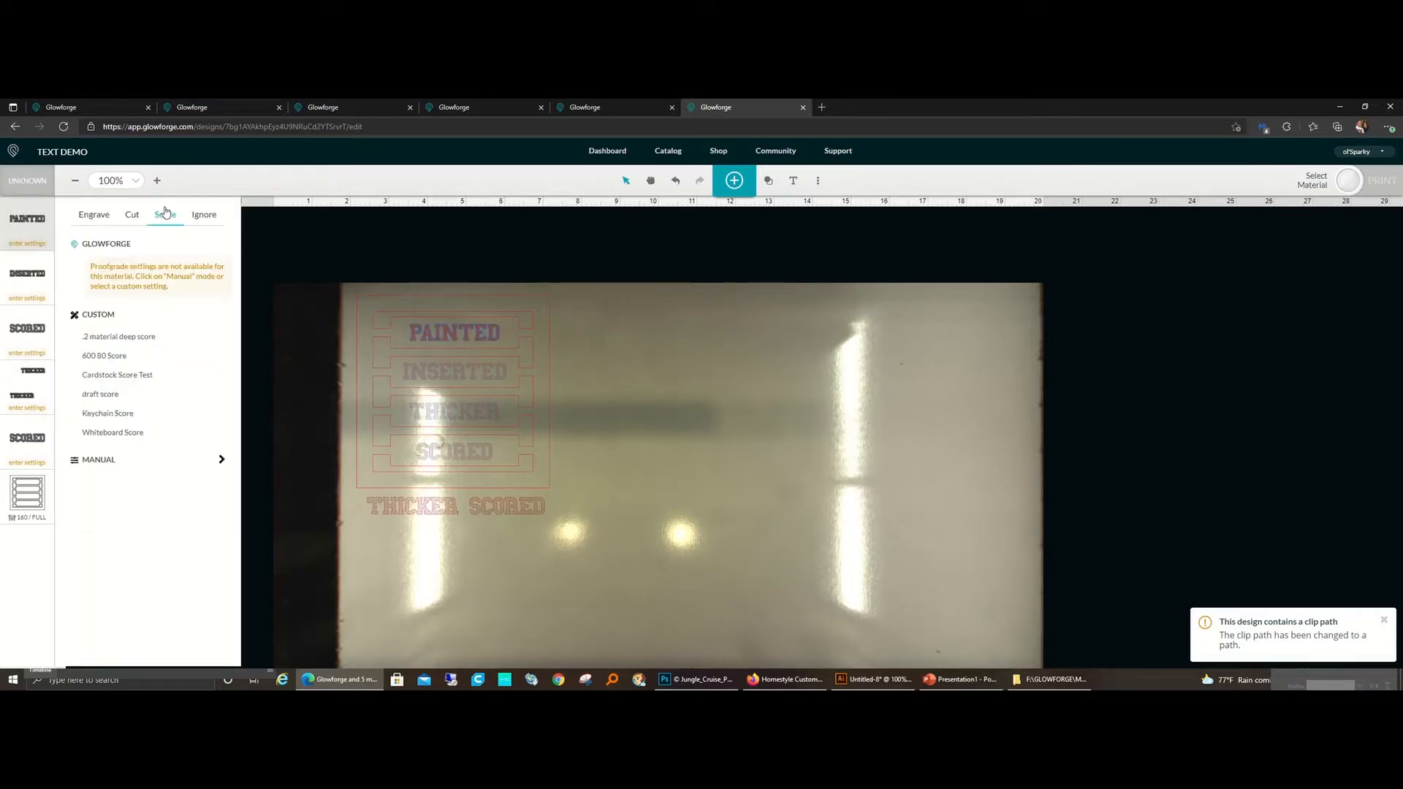
left_click(128, 395)
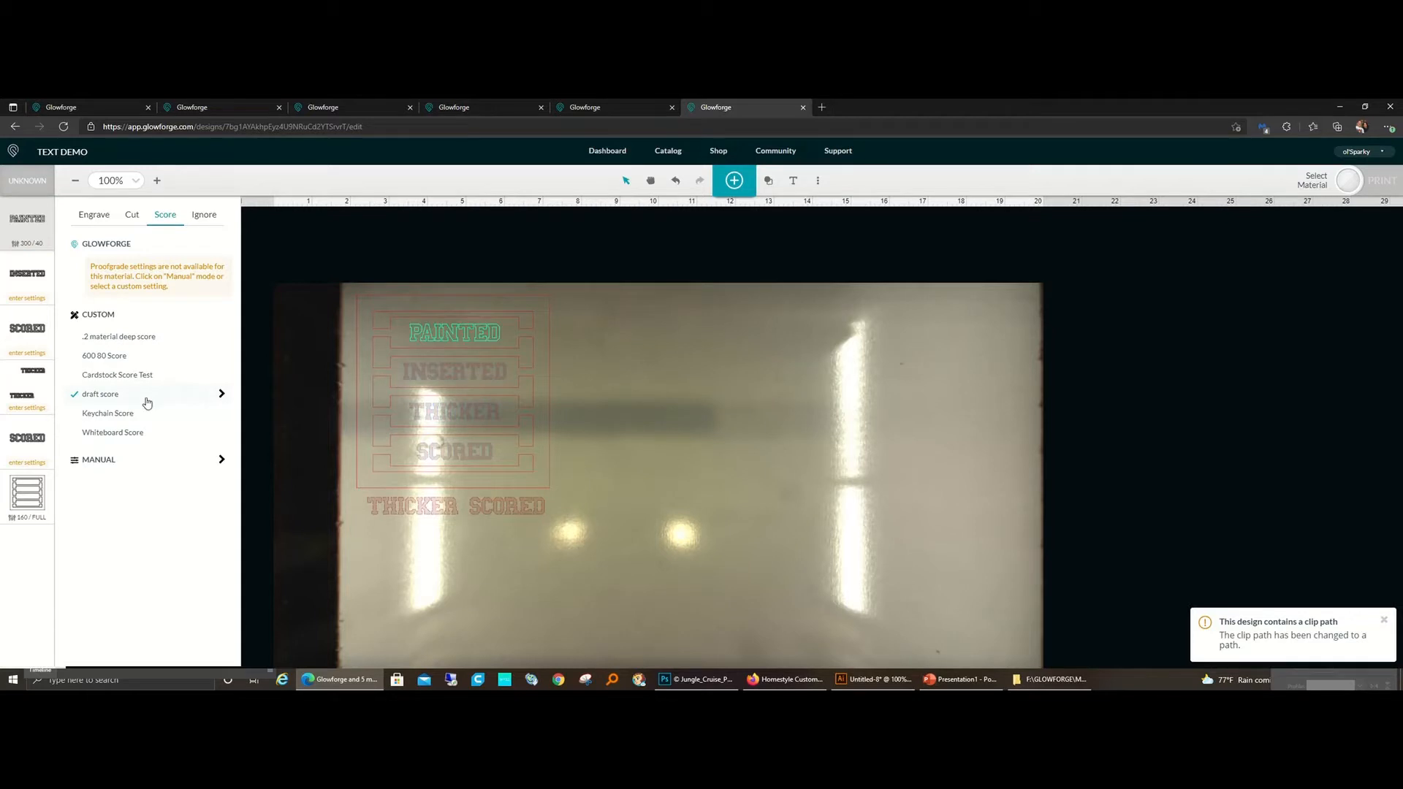
left_click(221, 395)
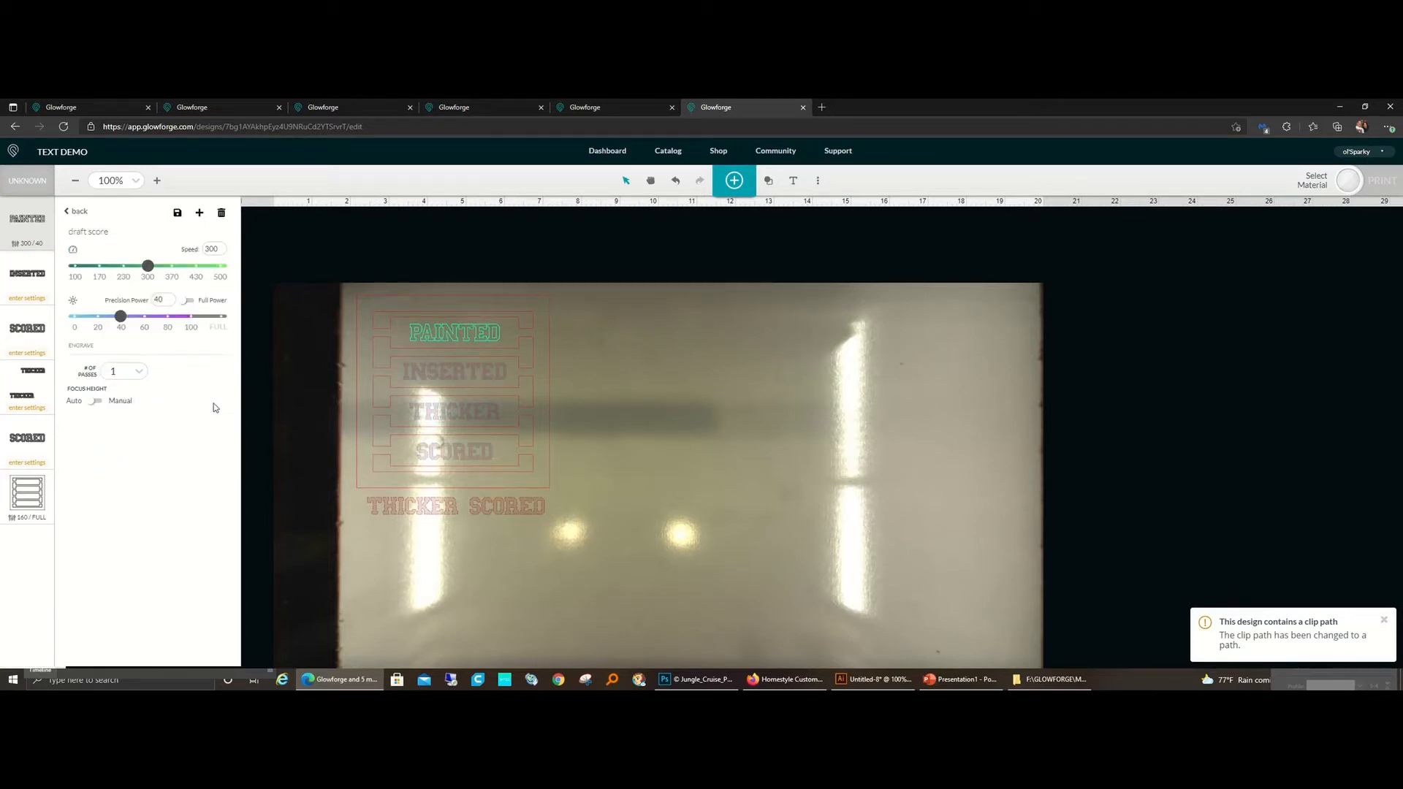
left_click(291, 424)
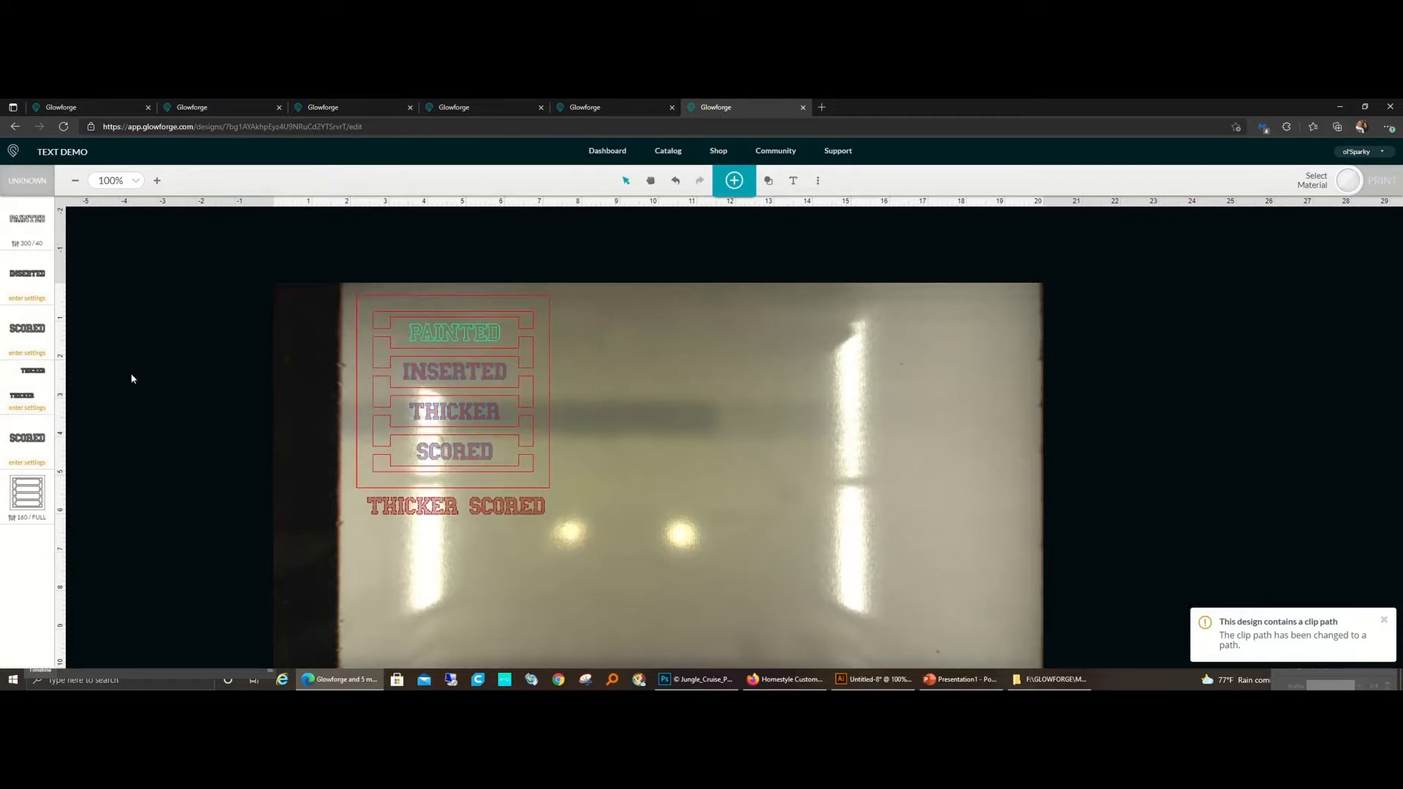
Step: Set the INSERTED lettering to a manual cut at speed 160 and full power
left_click(33, 274)
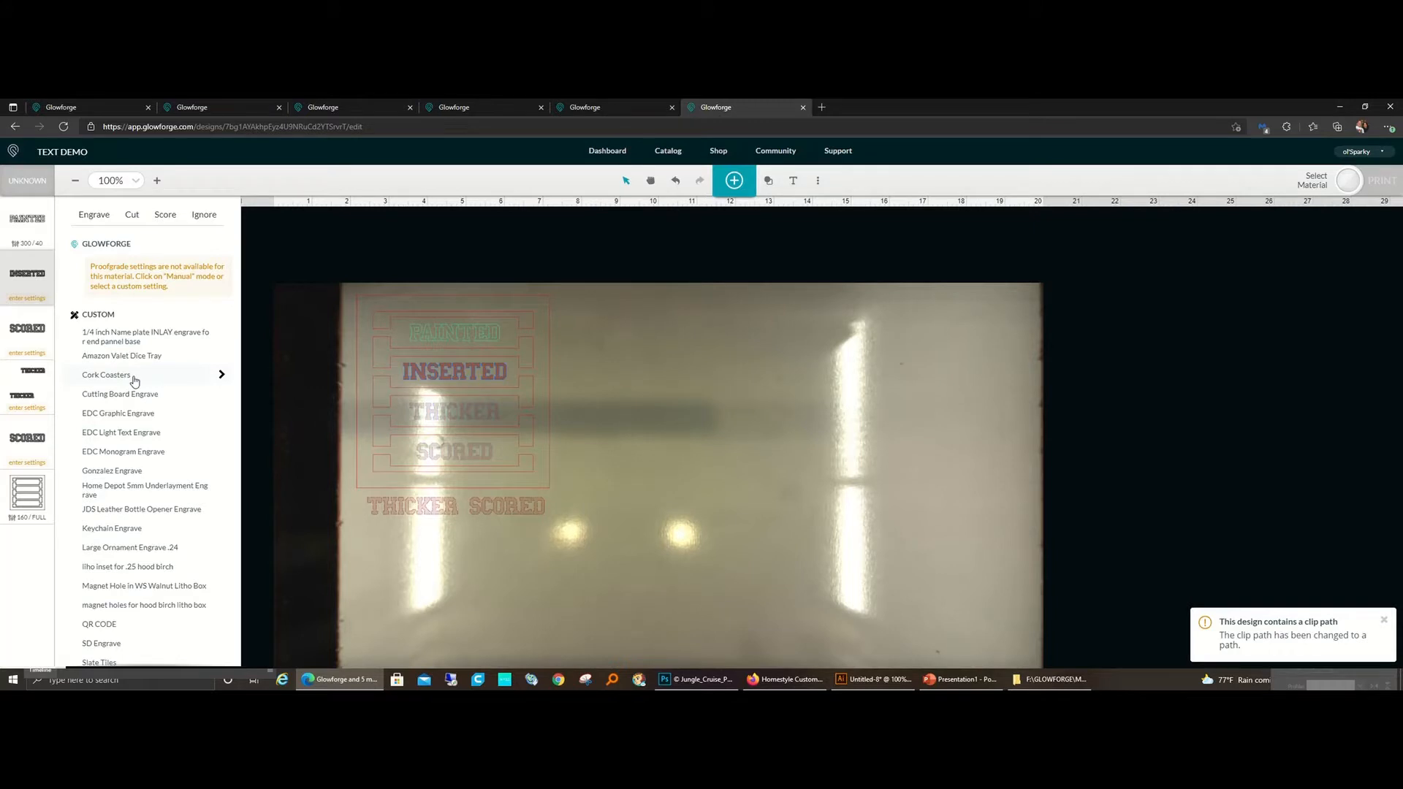
scroll(123, 515, "down", 3)
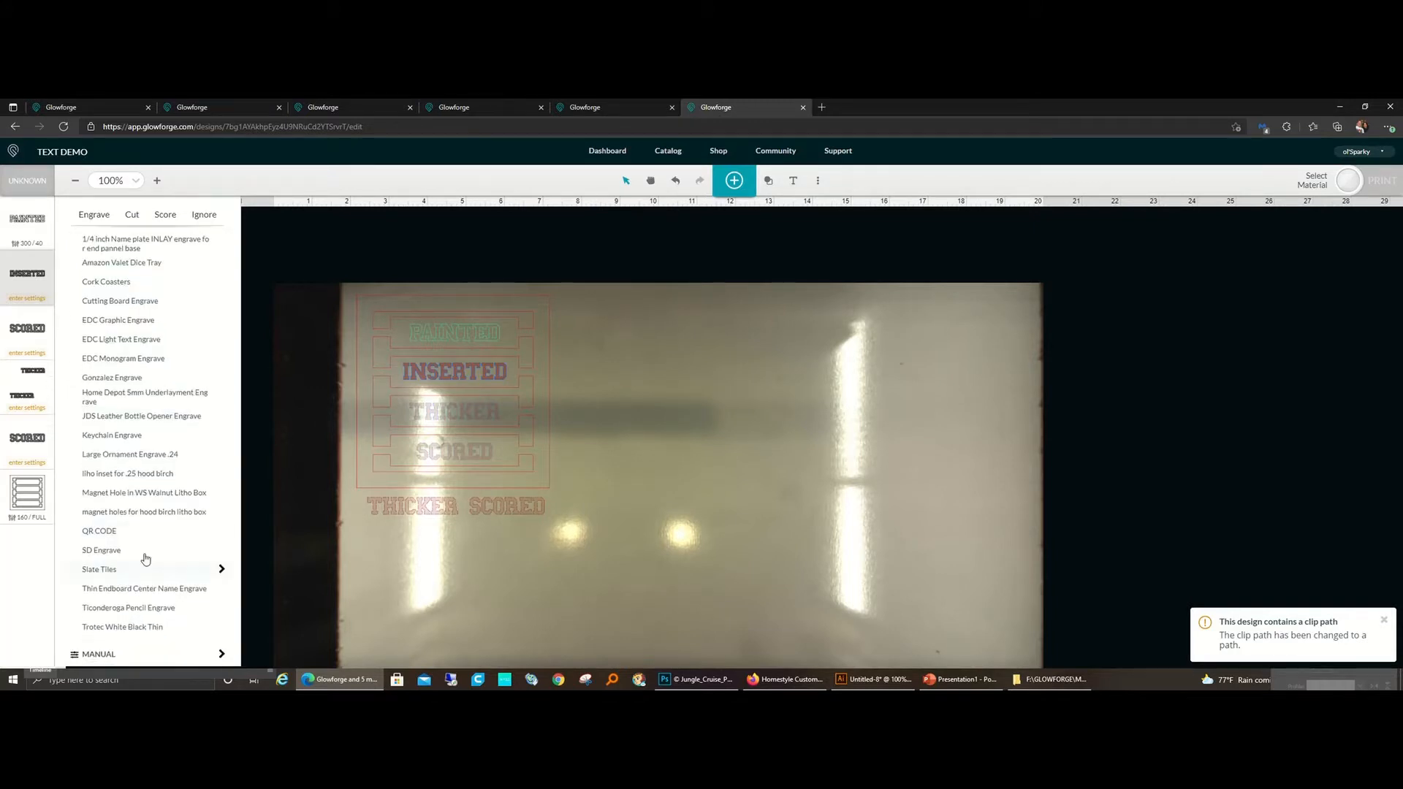
left_click(134, 661)
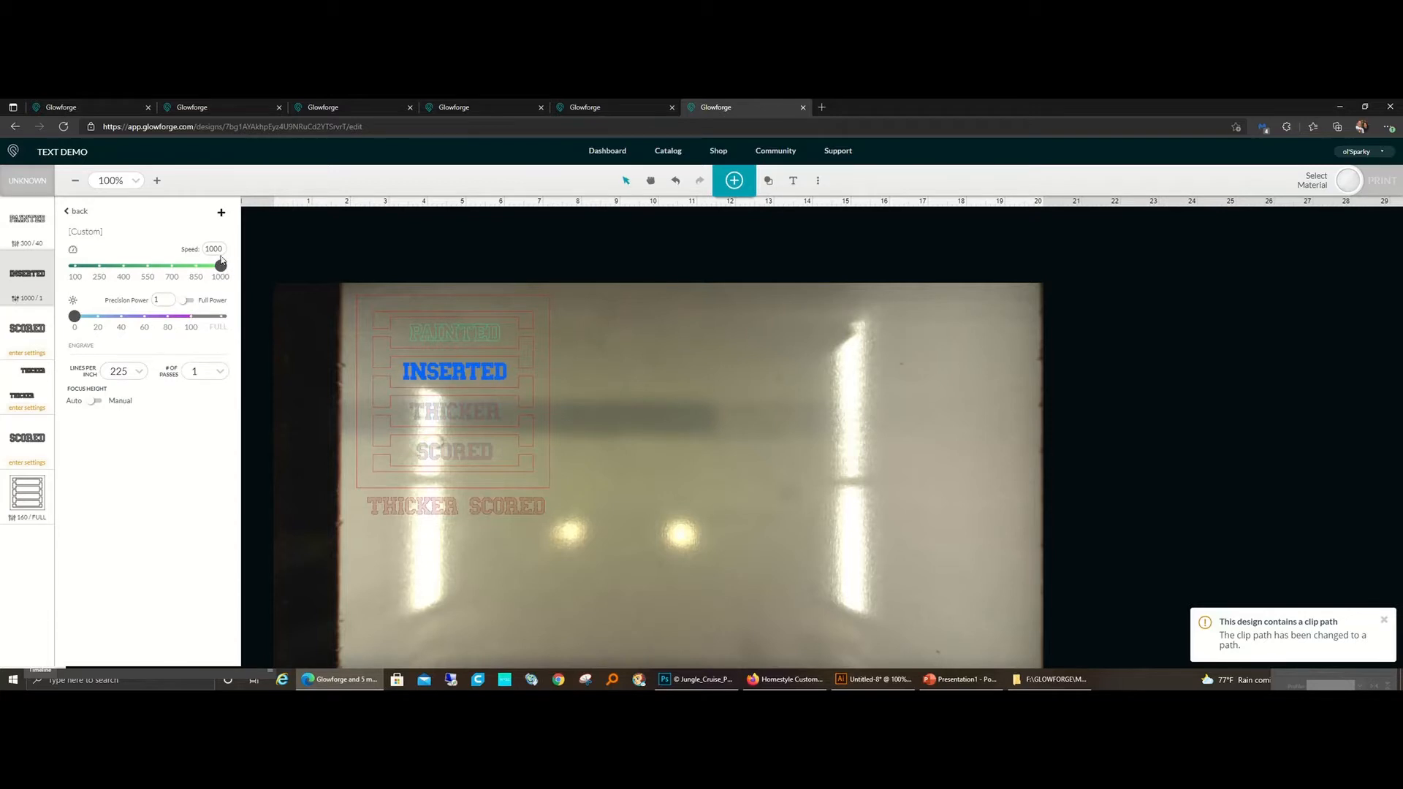
left_click(77, 212)
left_click(130, 217)
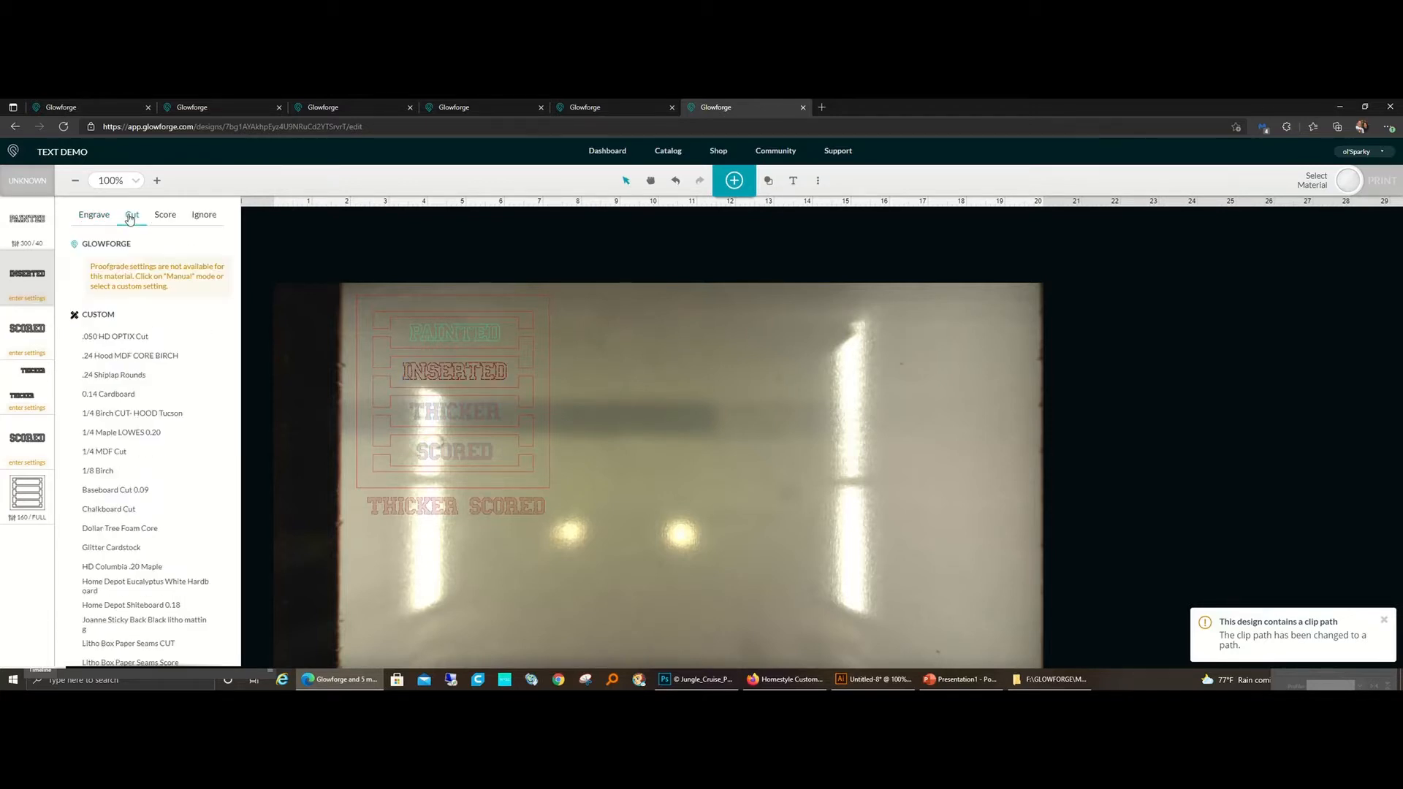
scroll(146, 475, "down", 10)
left_click(125, 658)
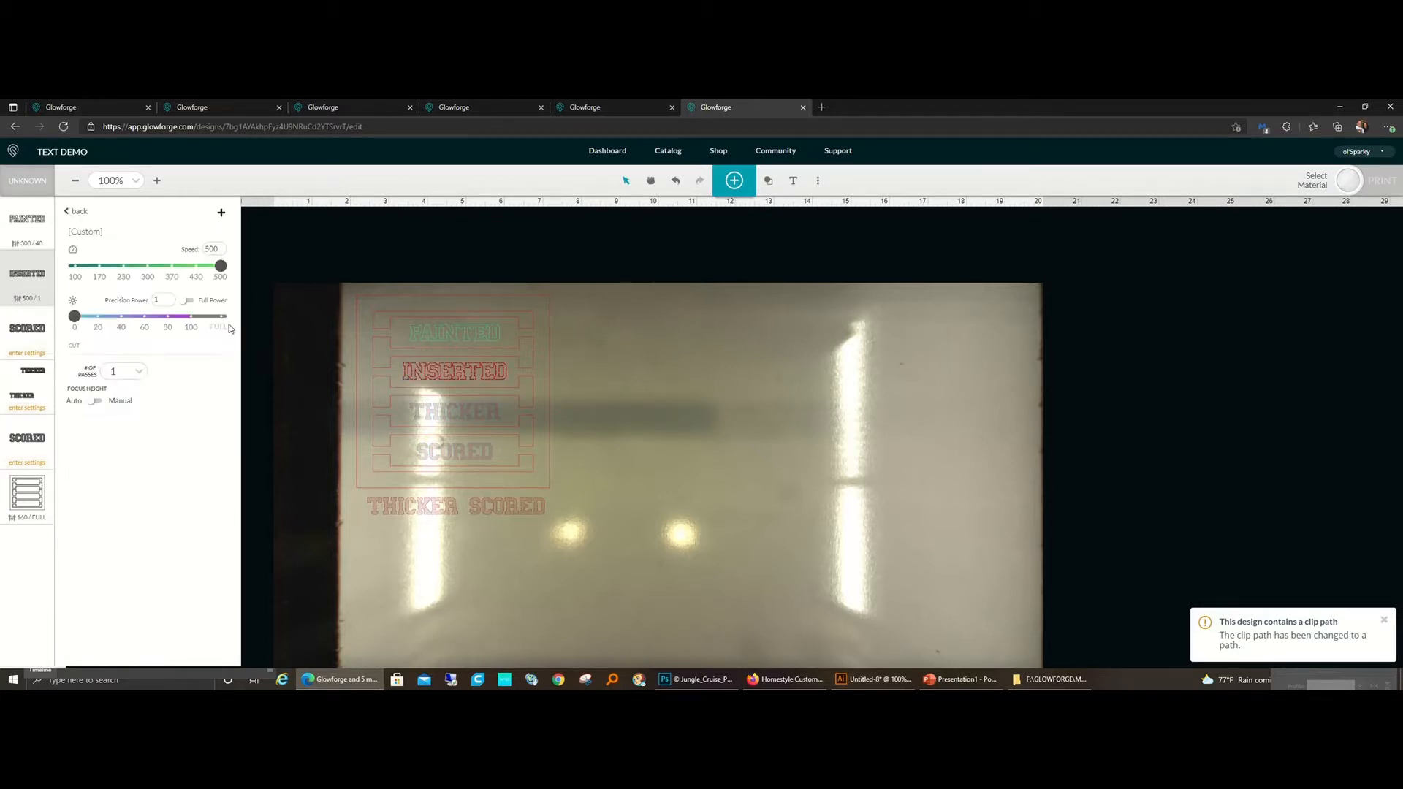
double_click(217, 249)
type("160")
left_click(188, 300)
left_click(272, 411)
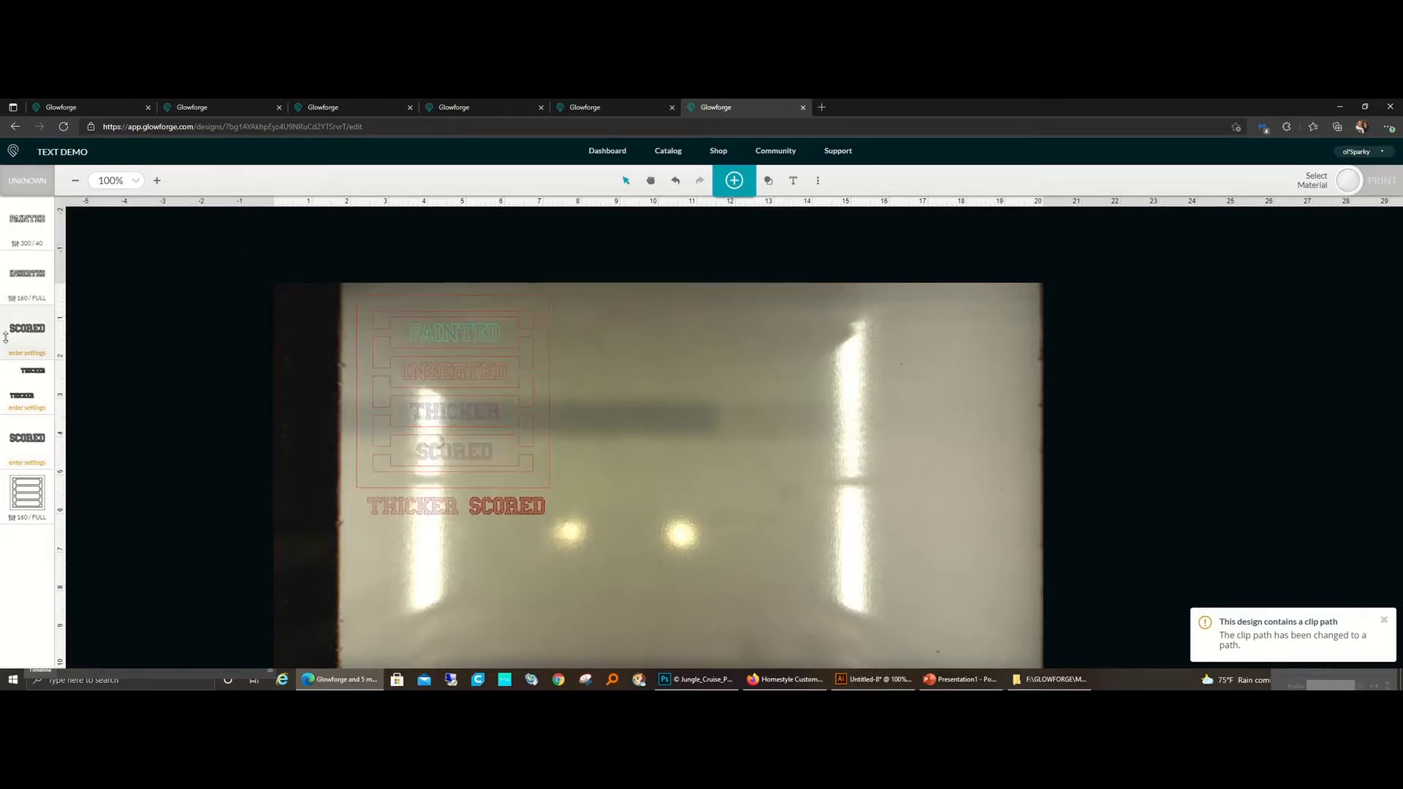
Step: Set both THICKER words to a manual cut at speed 160 and full power
left_click(22, 385)
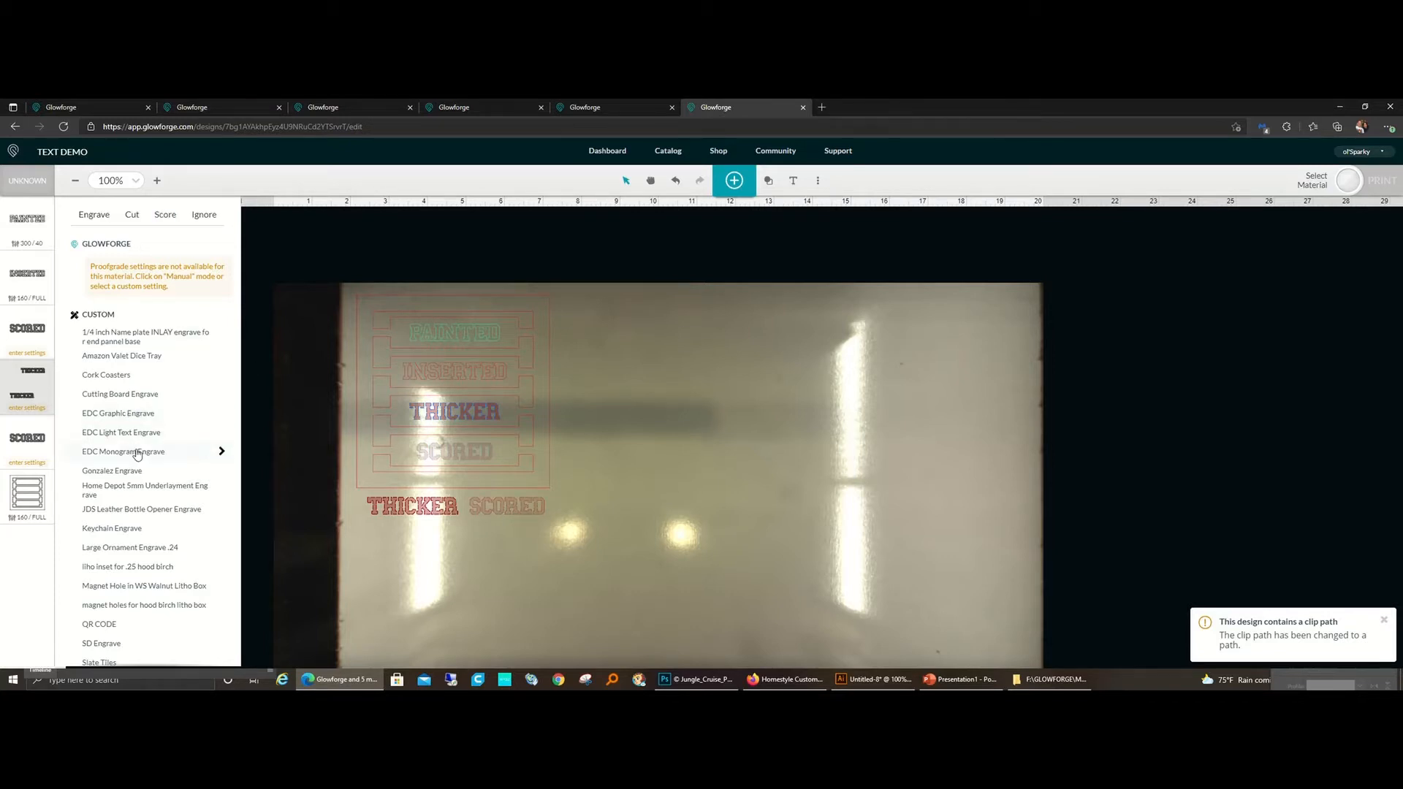
scroll(114, 552, "down", 3)
left_click(116, 655)
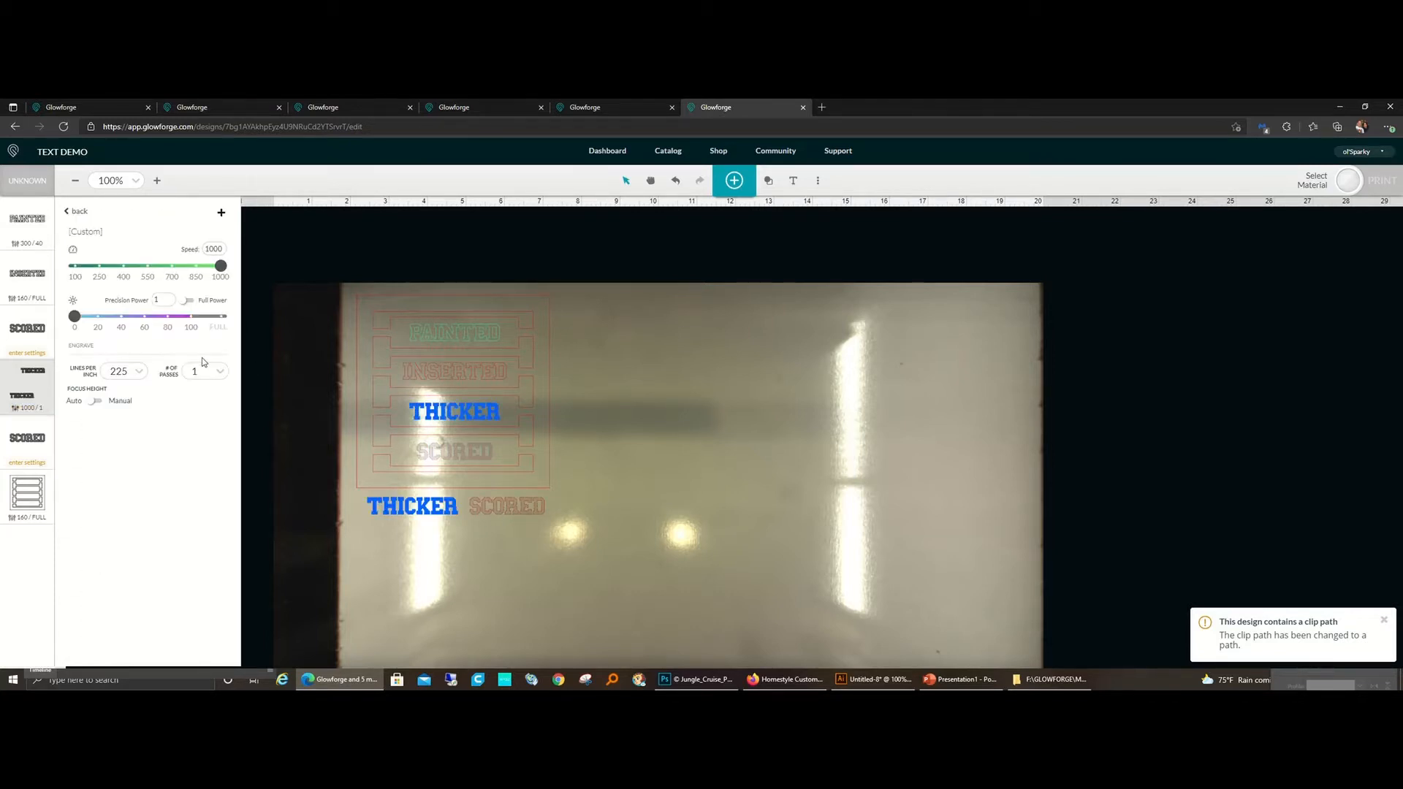
left_click(78, 212)
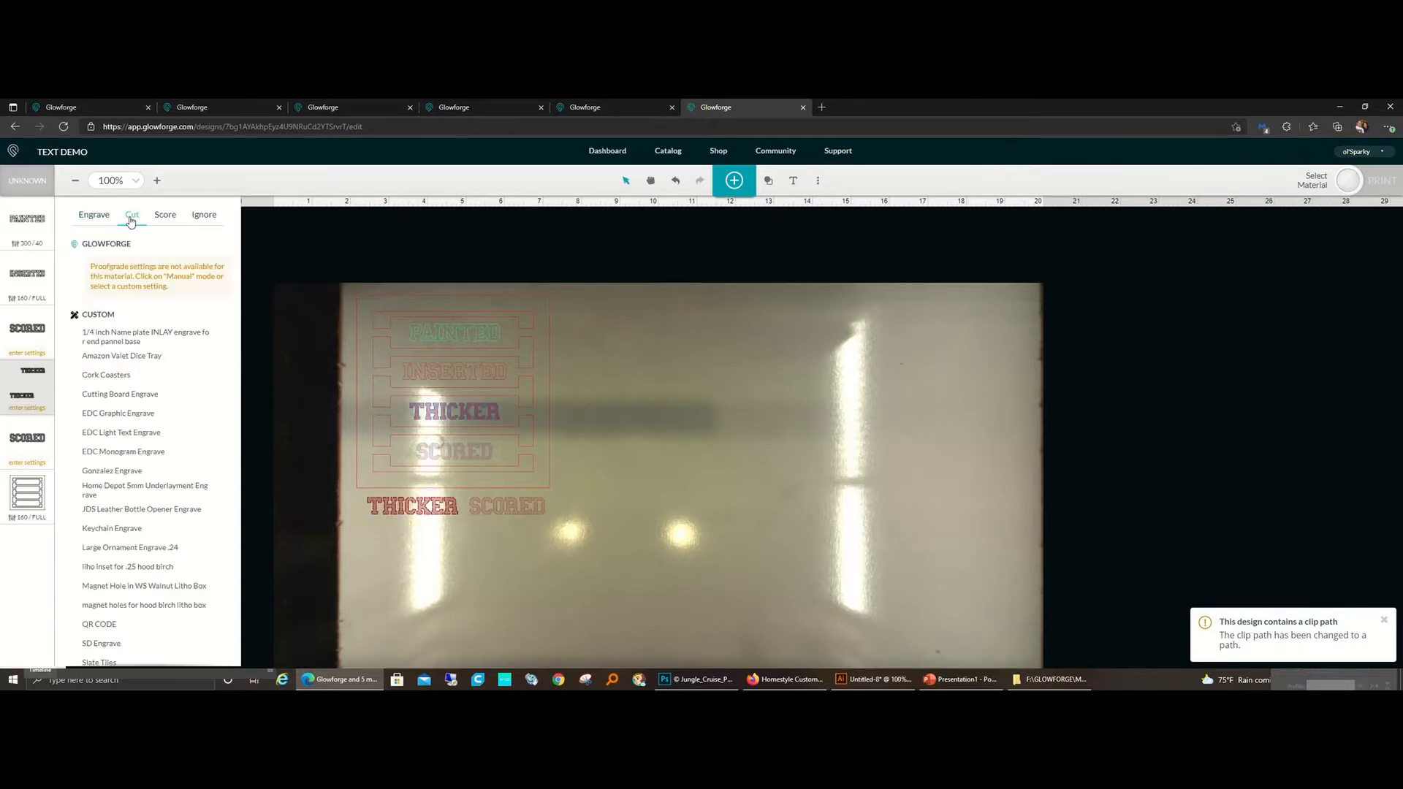
left_click(132, 214)
scroll(219, 511, "down", 5)
left_click(101, 660)
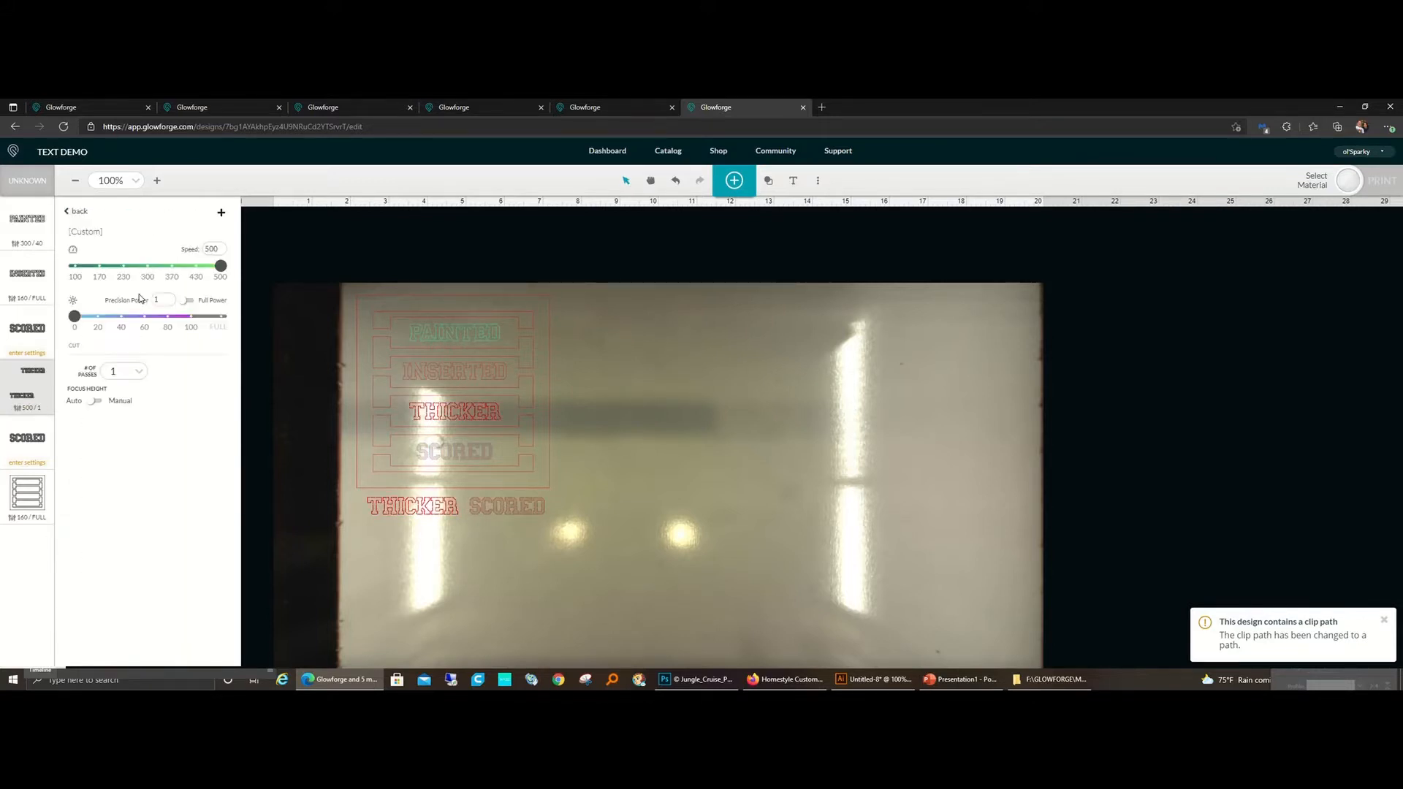
left_click_drag(220, 250, 168, 256)
type("160")
left_click(189, 300)
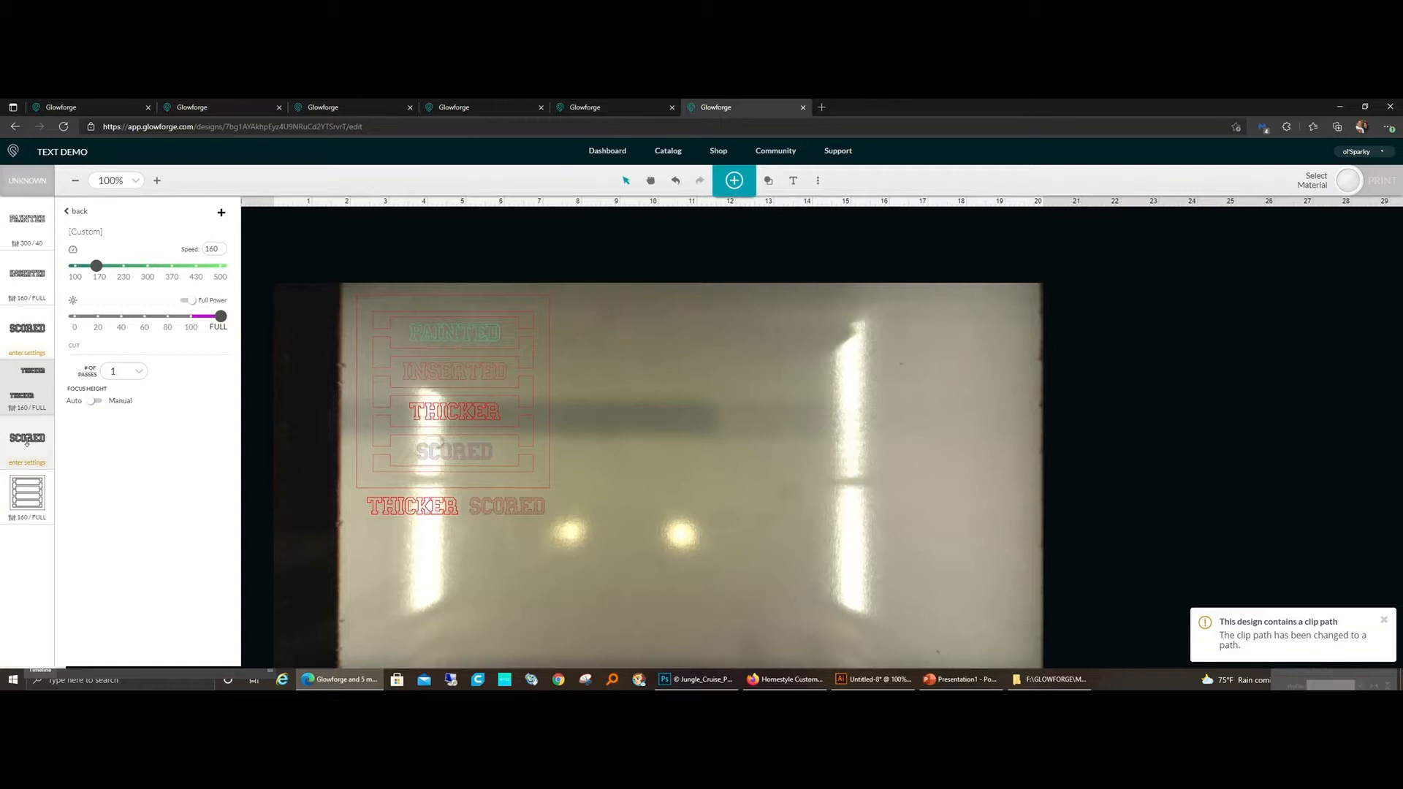
Step: Set the SCORED lettering inside the frame to score with the draft score preset and set its precision power to 10
left_click(27, 438)
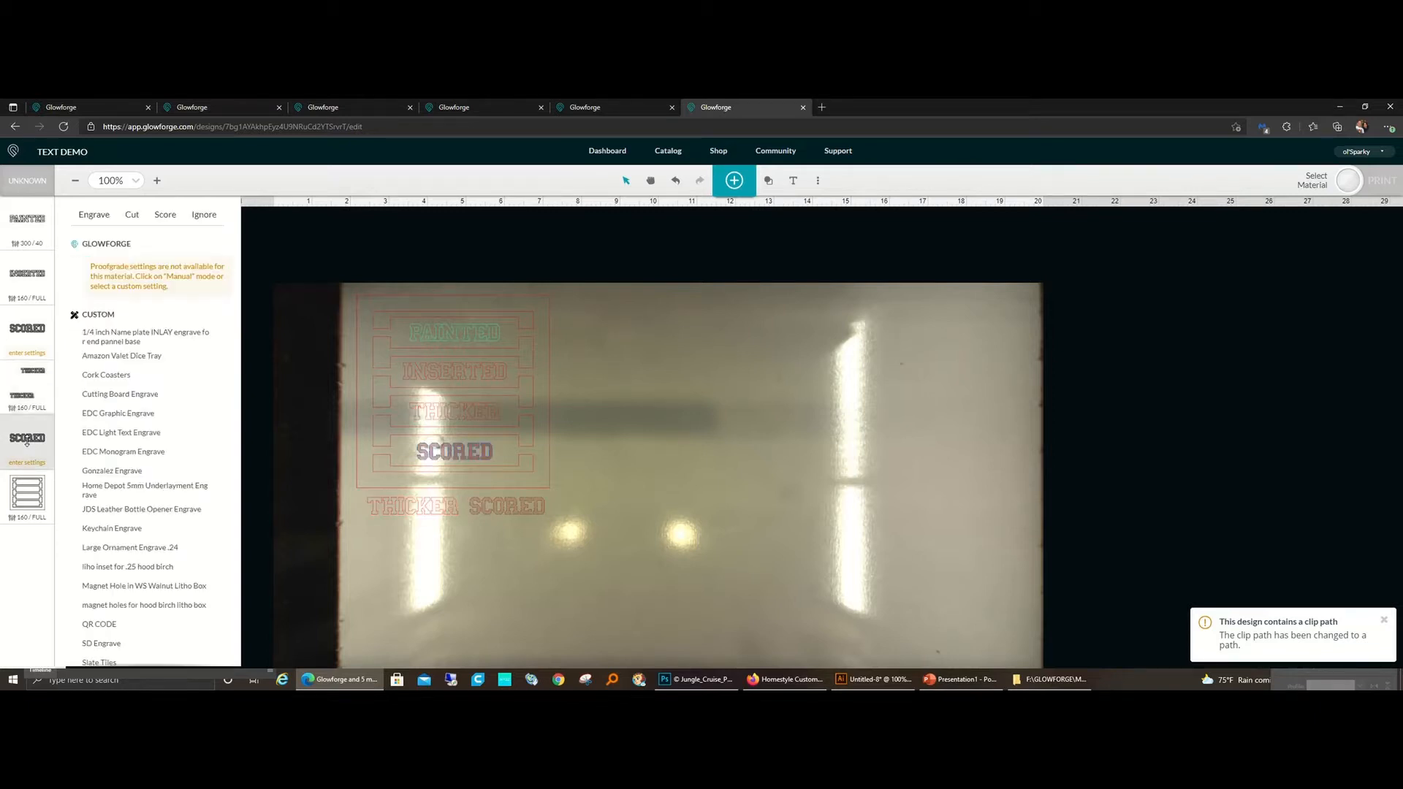
left_click(164, 215)
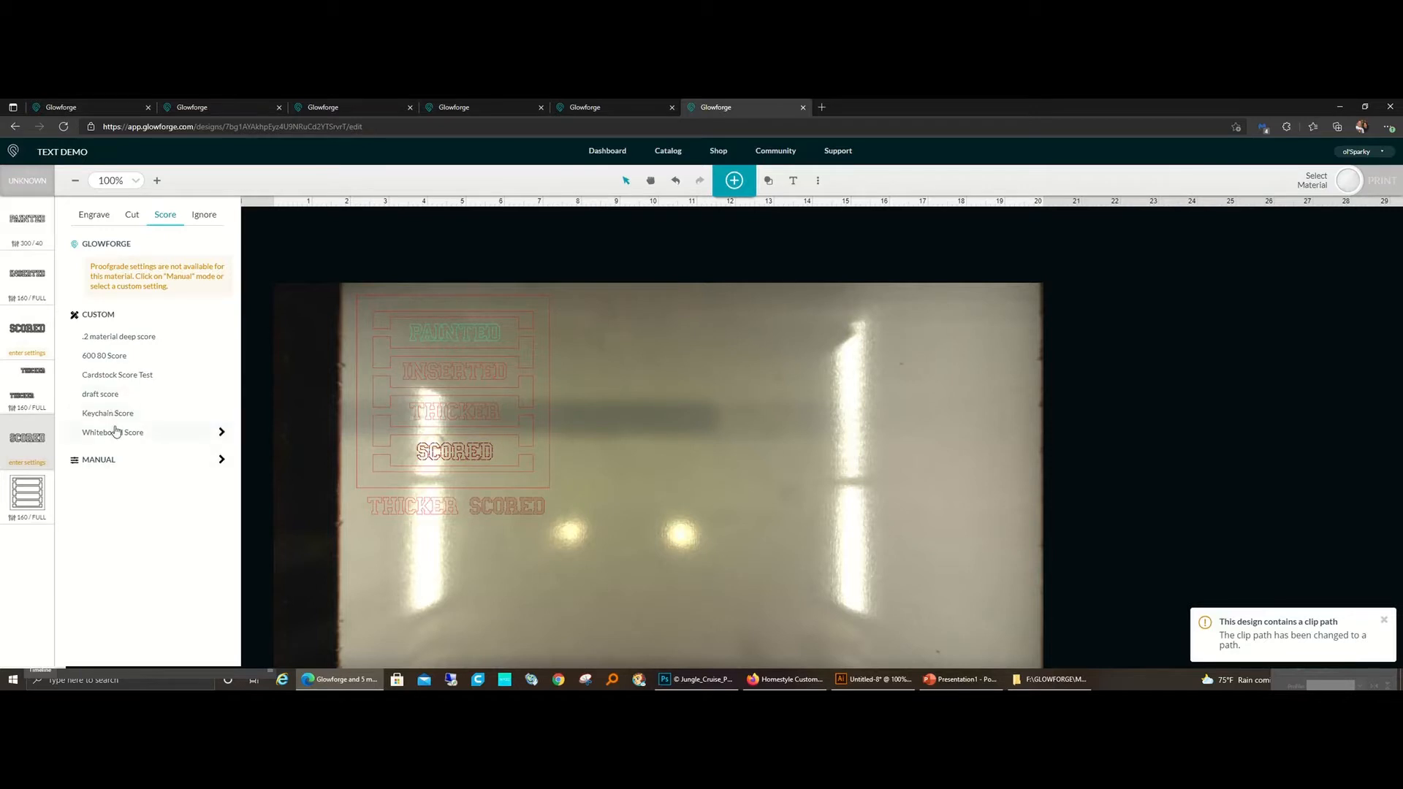
left_click(109, 398)
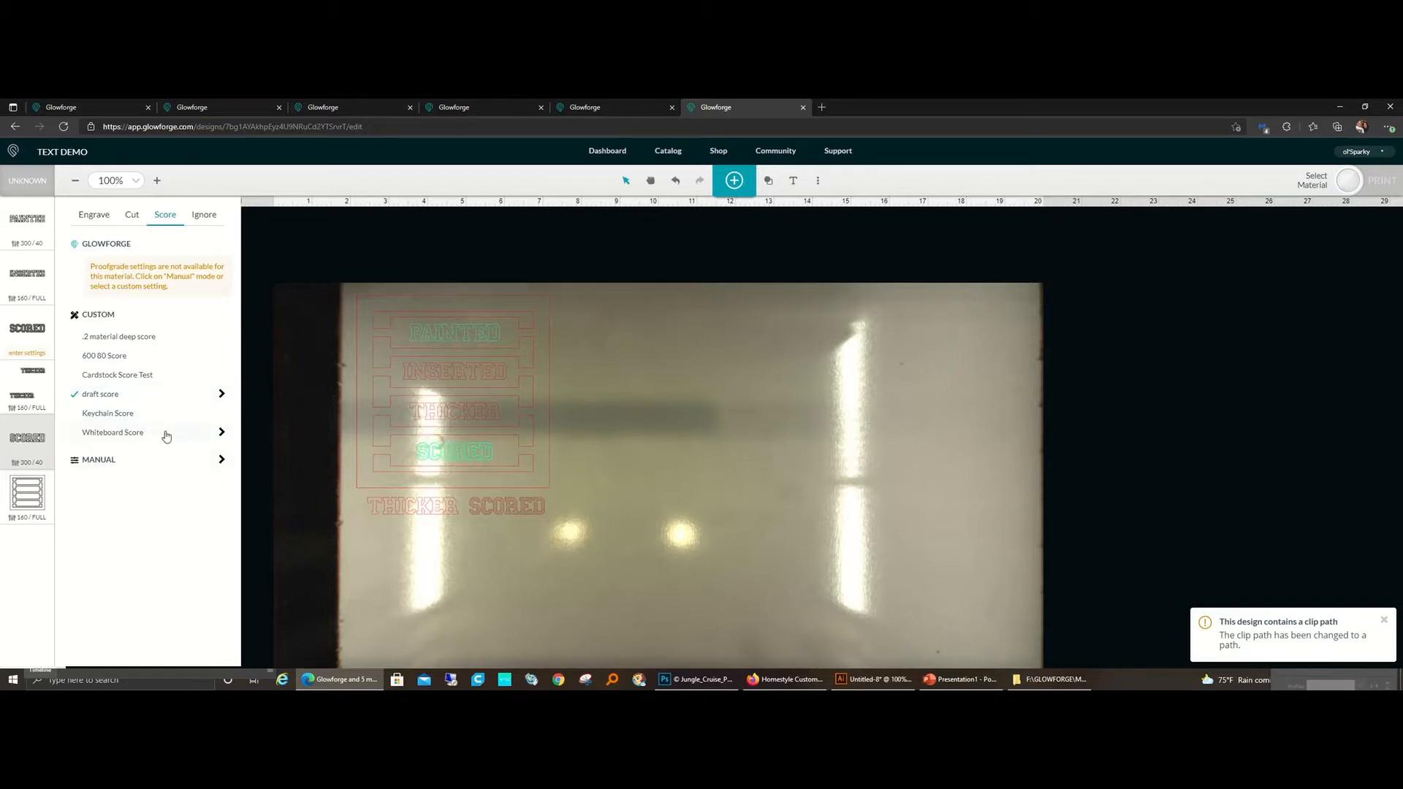
left_click(221, 395)
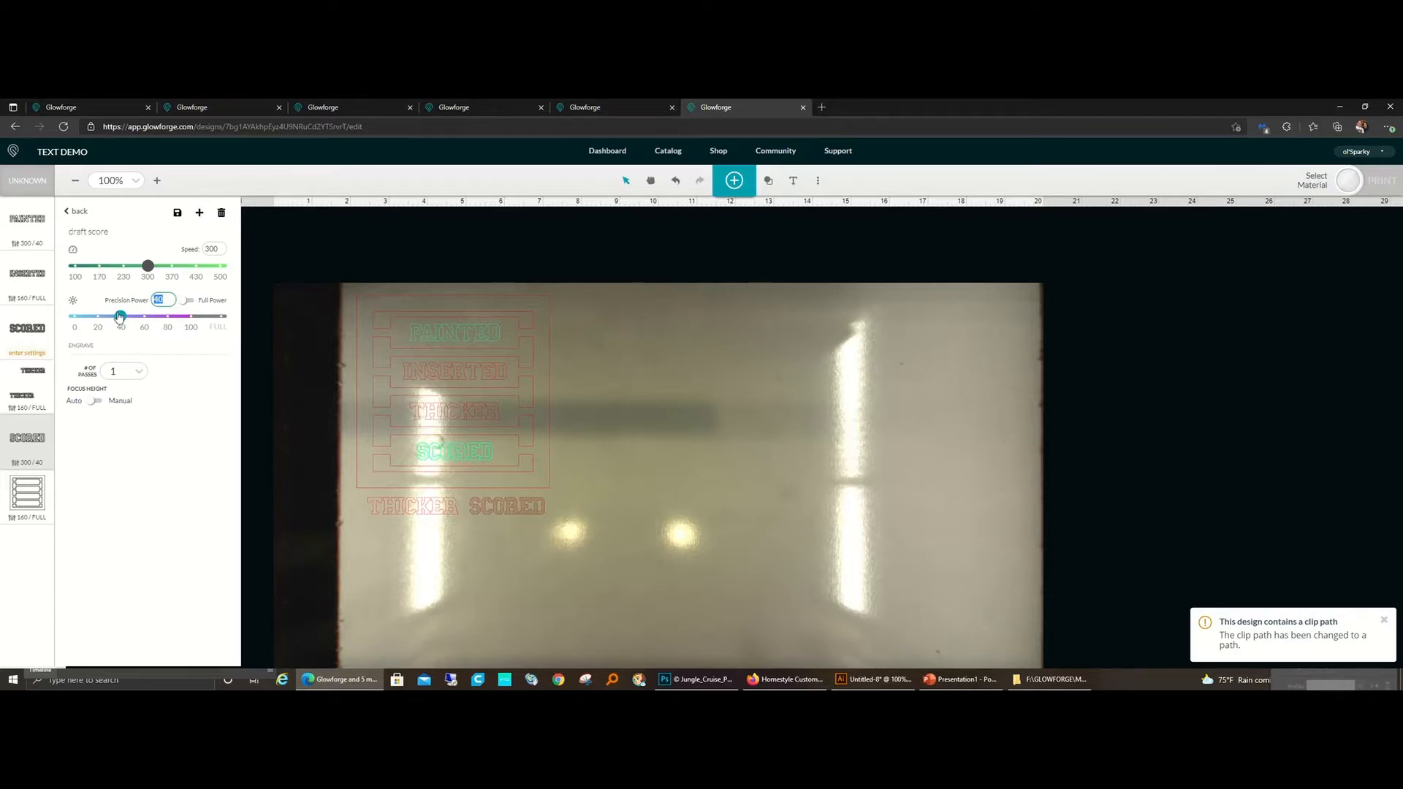
type("10")
left_click(283, 382)
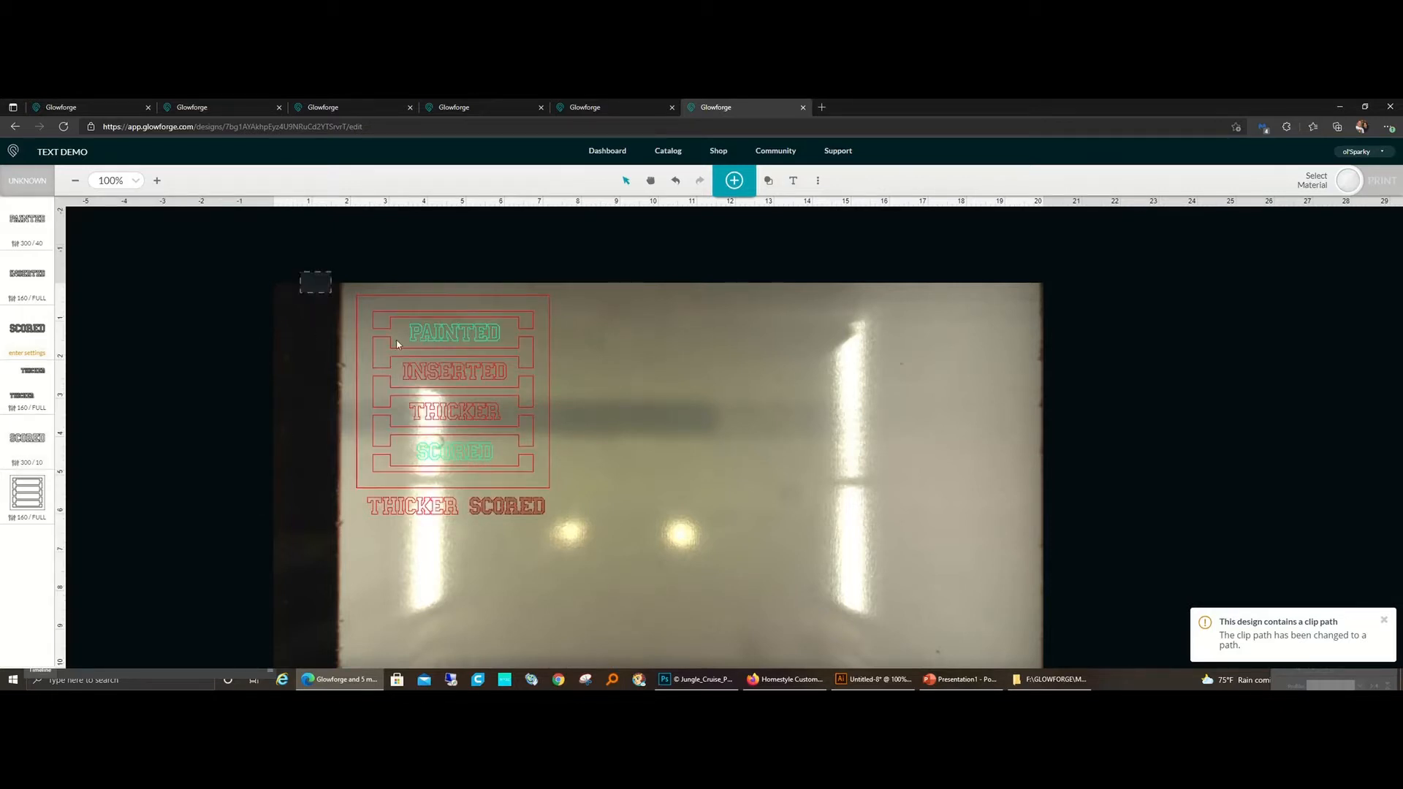
Step: Select the frame with its inner lettering and check its width and height
left_click_drag(397, 344, 569, 472)
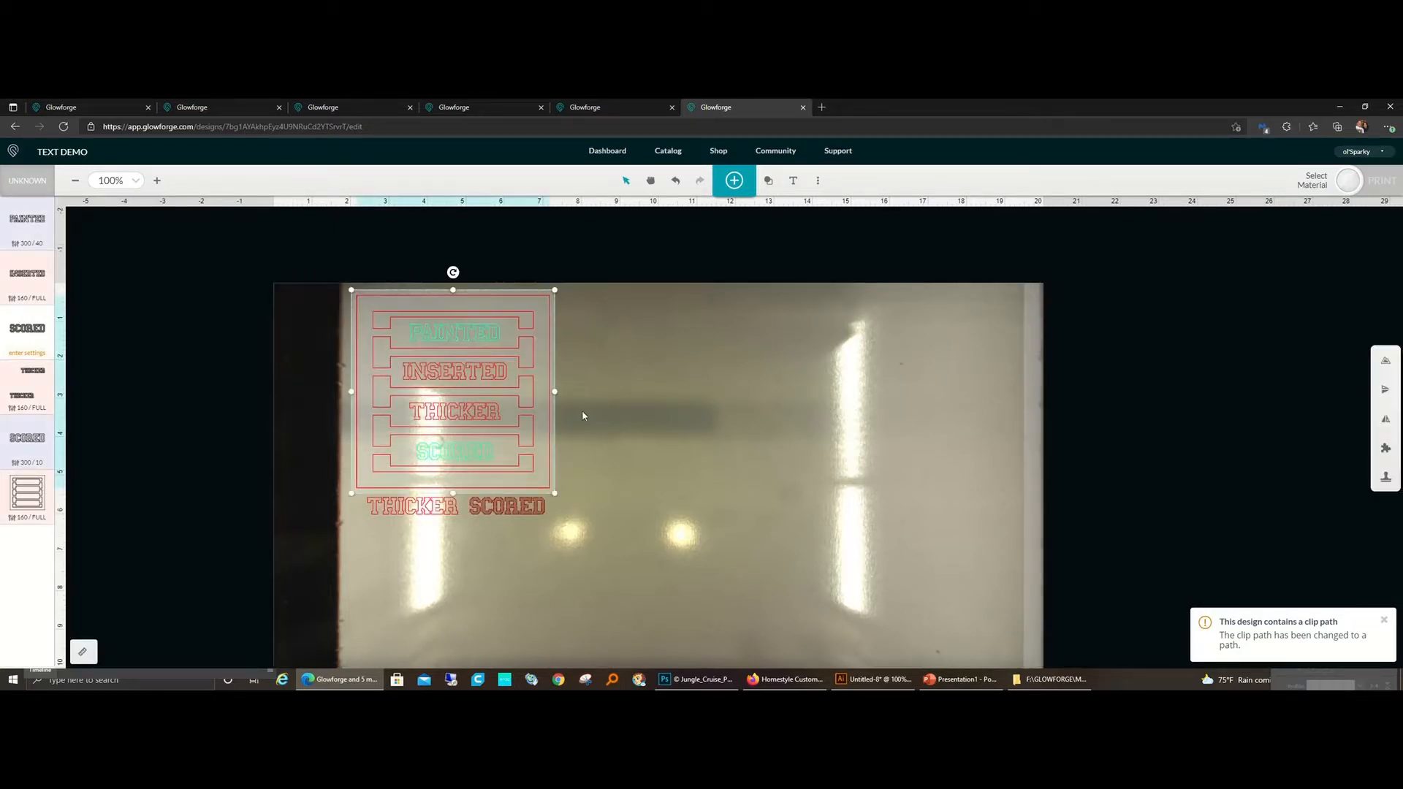
left_click(84, 653)
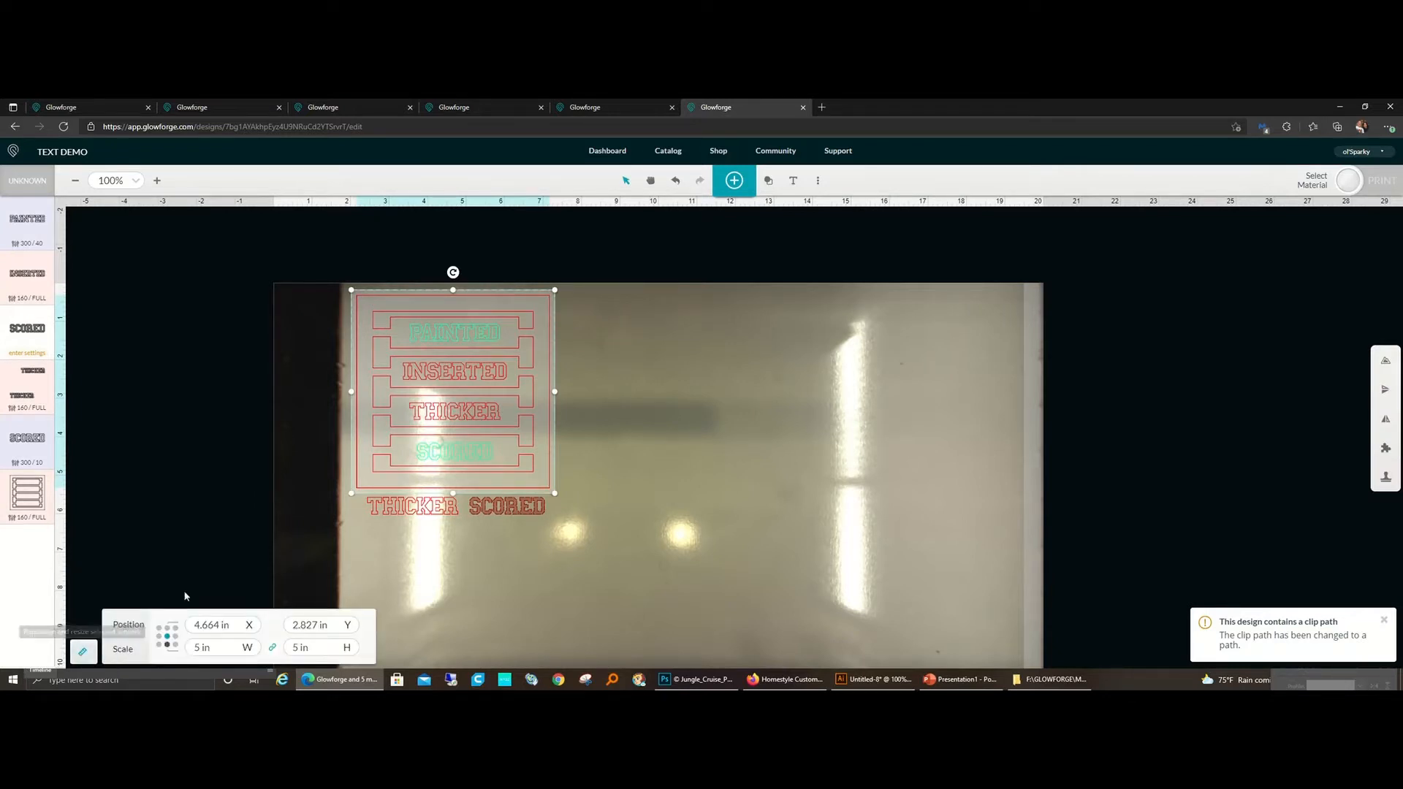
left_click(202, 522)
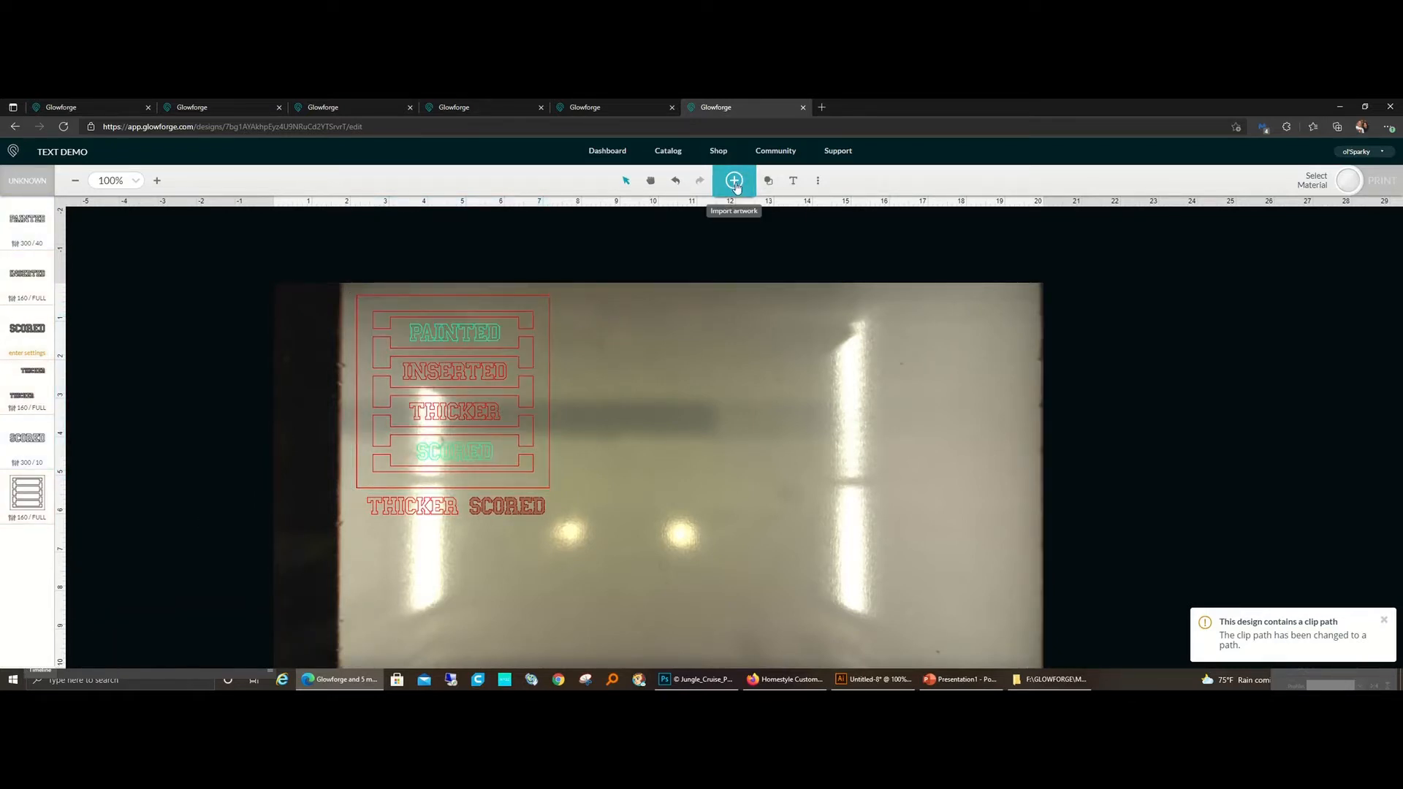
Step: Insert a square shape beside the lettering frame and resize it to 5 in wide by 5 in high
left_click(769, 183)
left_click(748, 211)
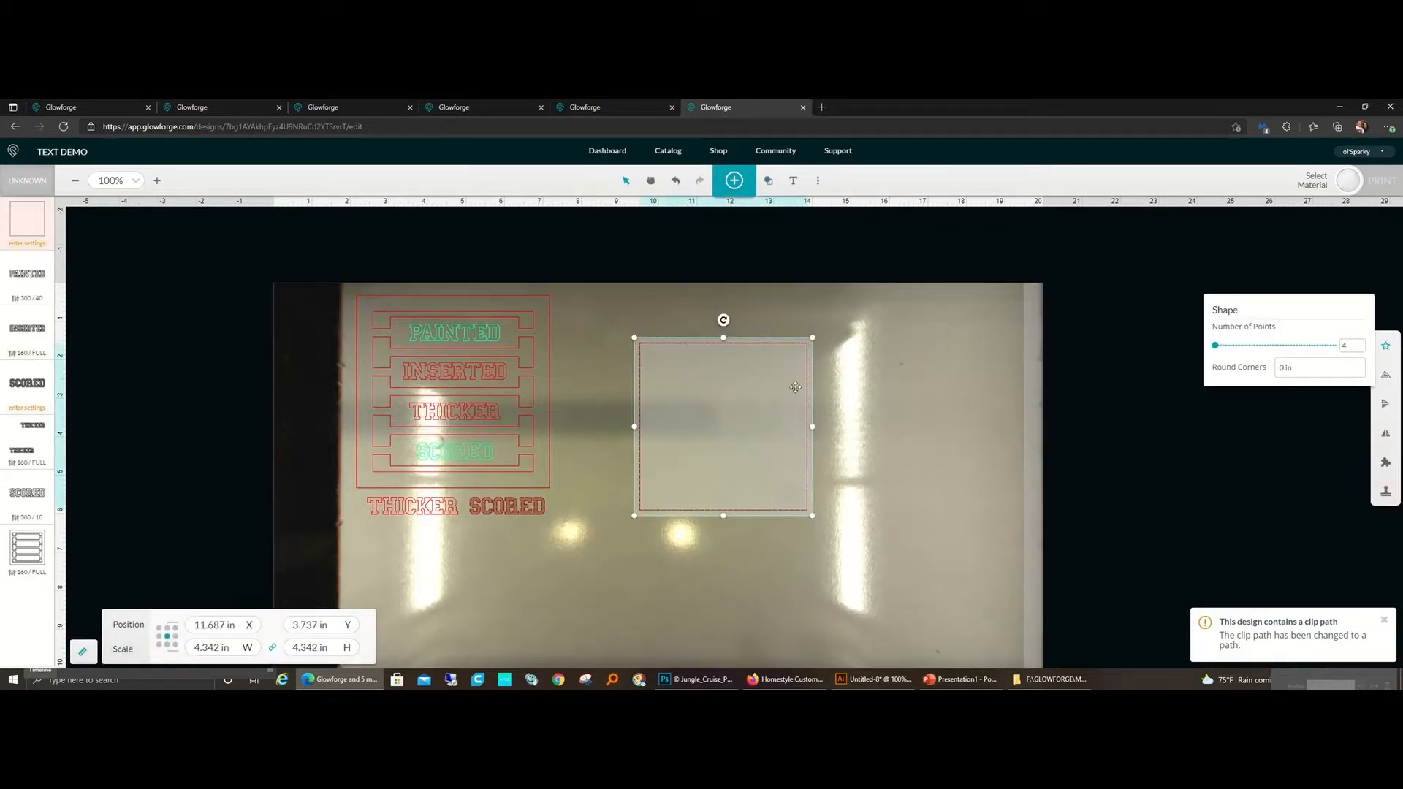
left_click(326, 647)
left_click_drag(328, 649, 219, 652)
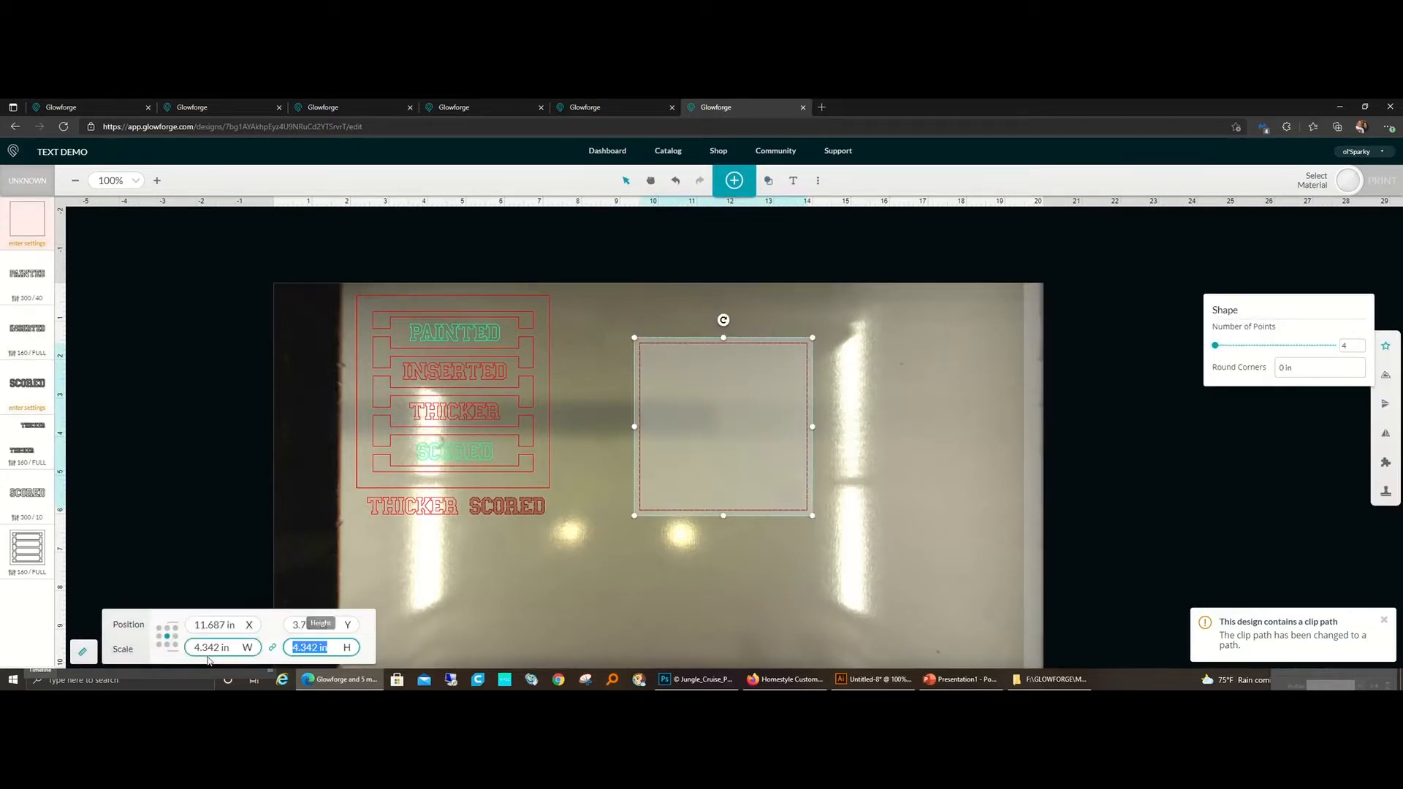
type("5")
key("Return")
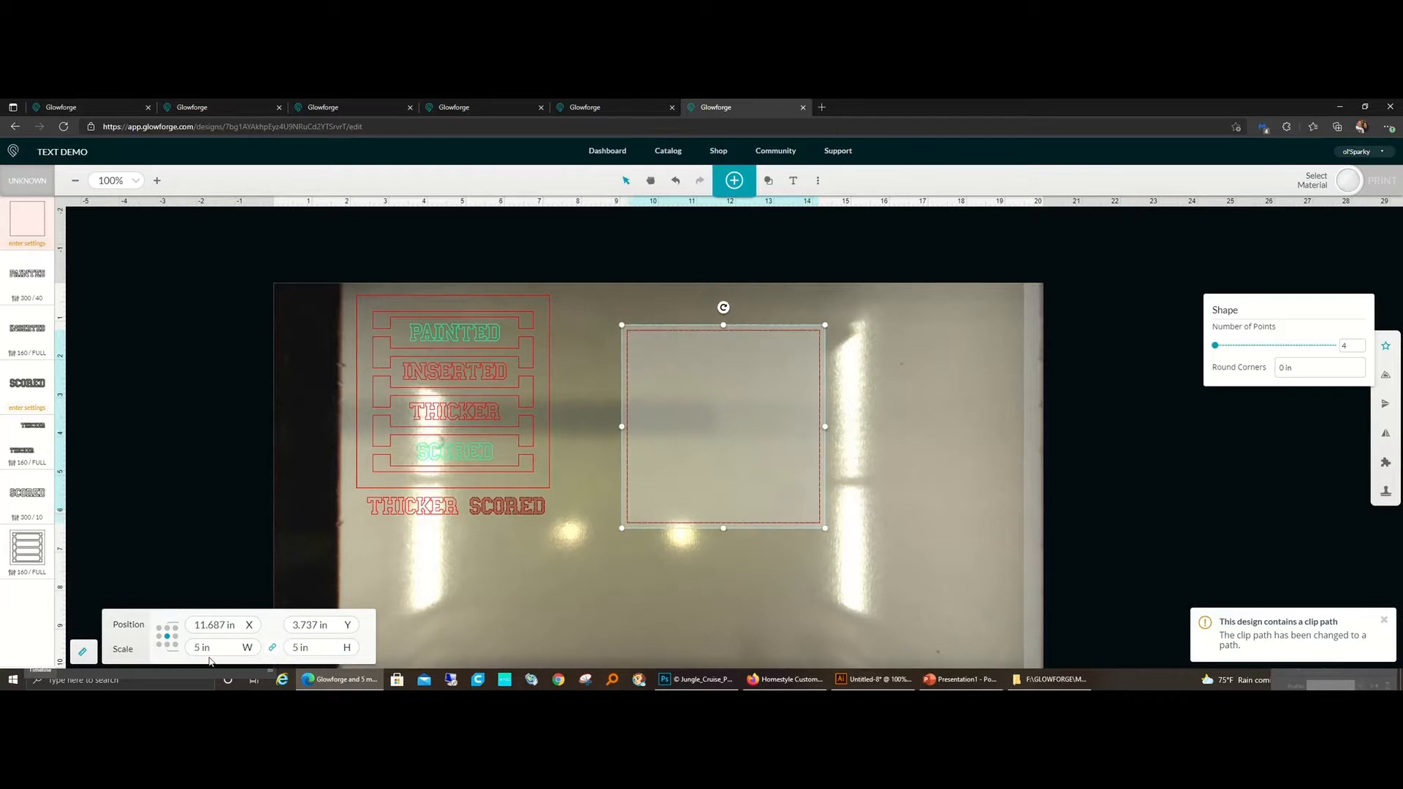
left_click(597, 619)
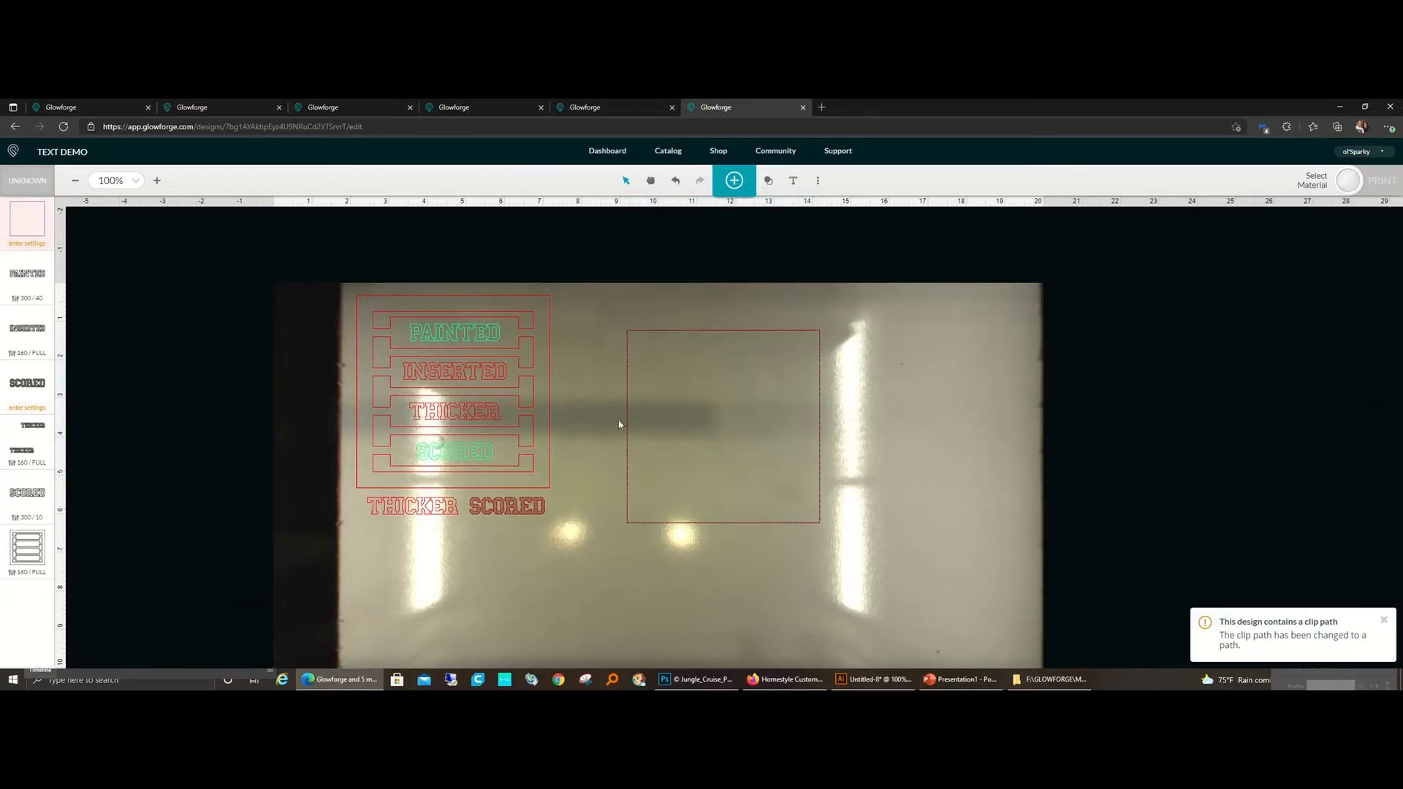
Step: Move the spare THICKER SCORED lettering away from beneath the lettering frame and place the 5 in square directly below the frame
left_click_drag(604, 297, 855, 570)
scroll(858, 572, "down", 3)
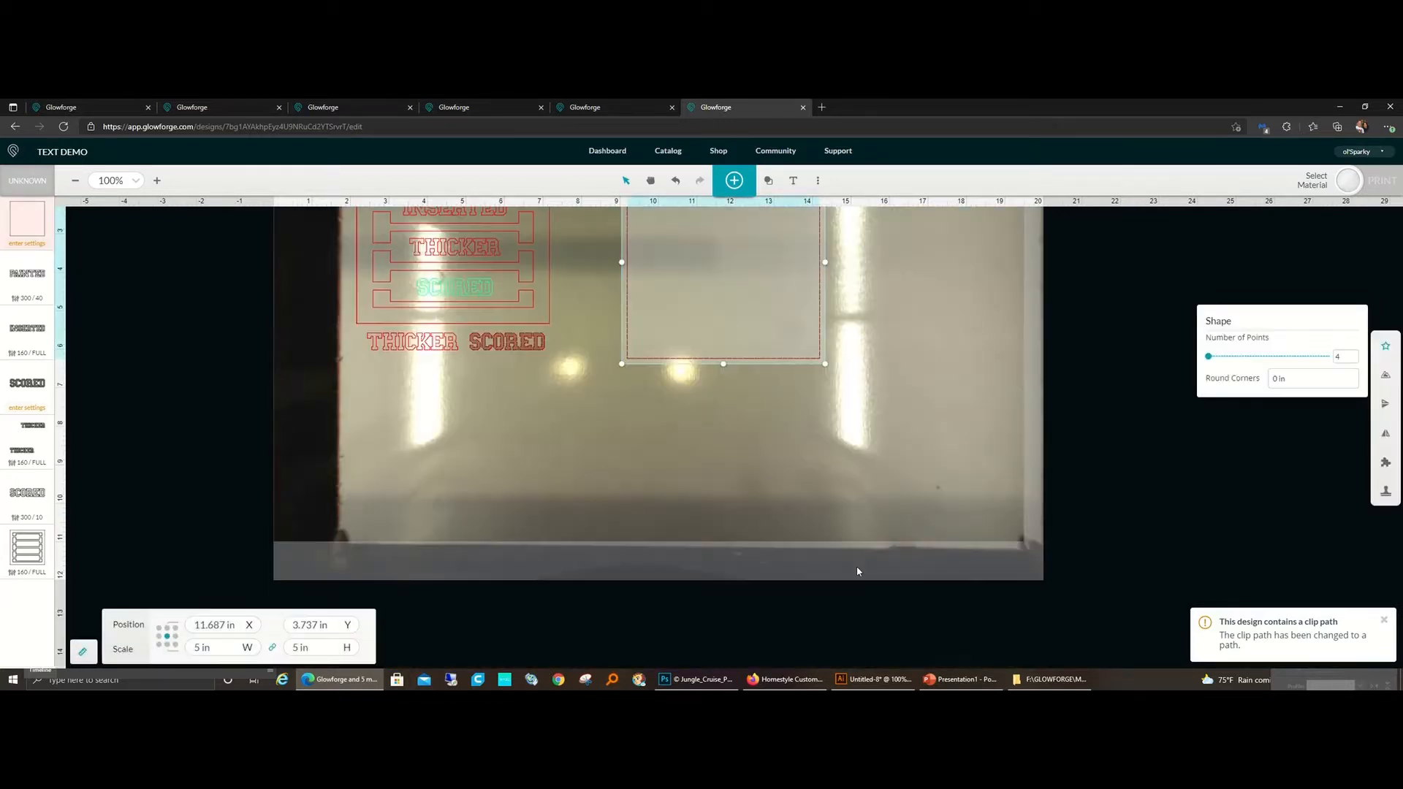
scroll(577, 484, "up", 1)
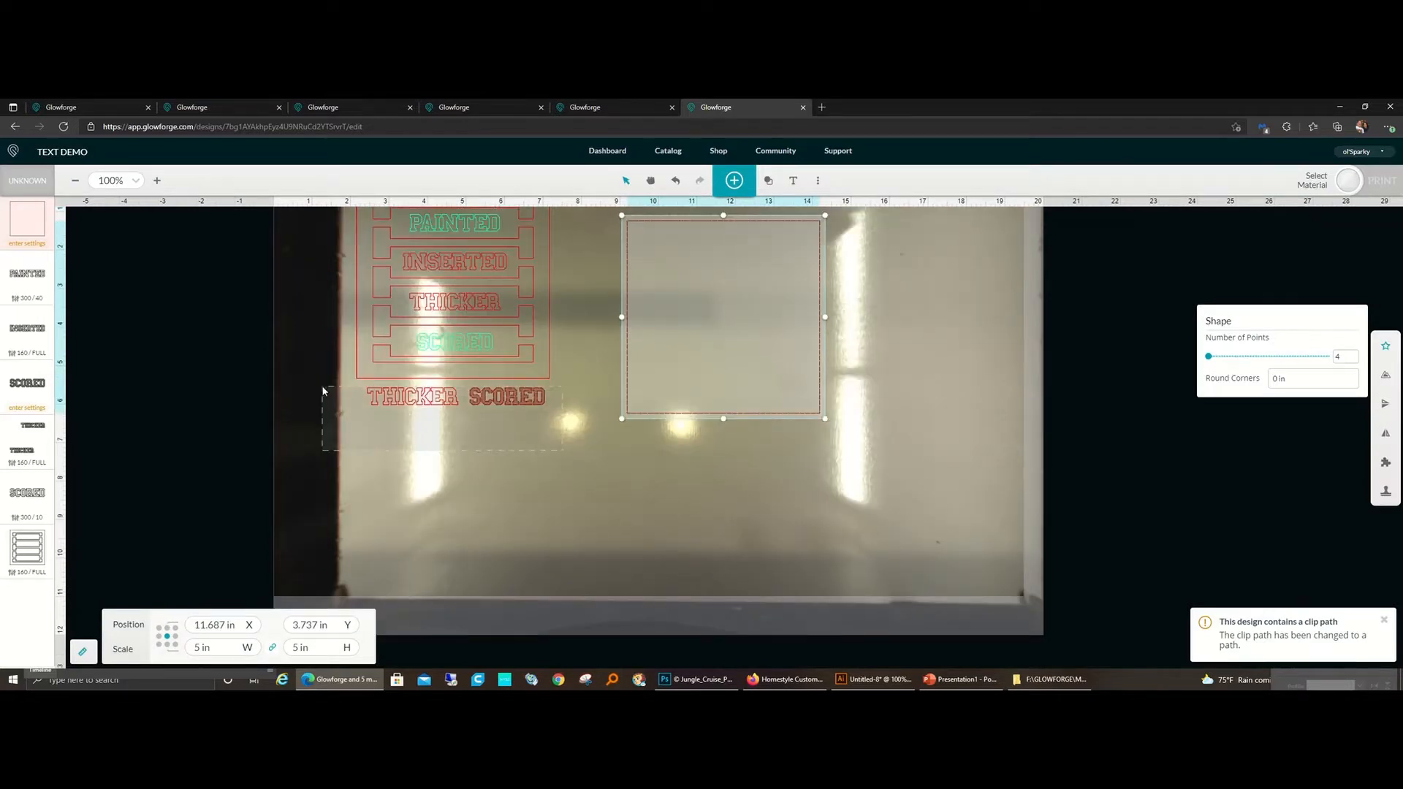
left_click_drag(454, 395, 1005, 527)
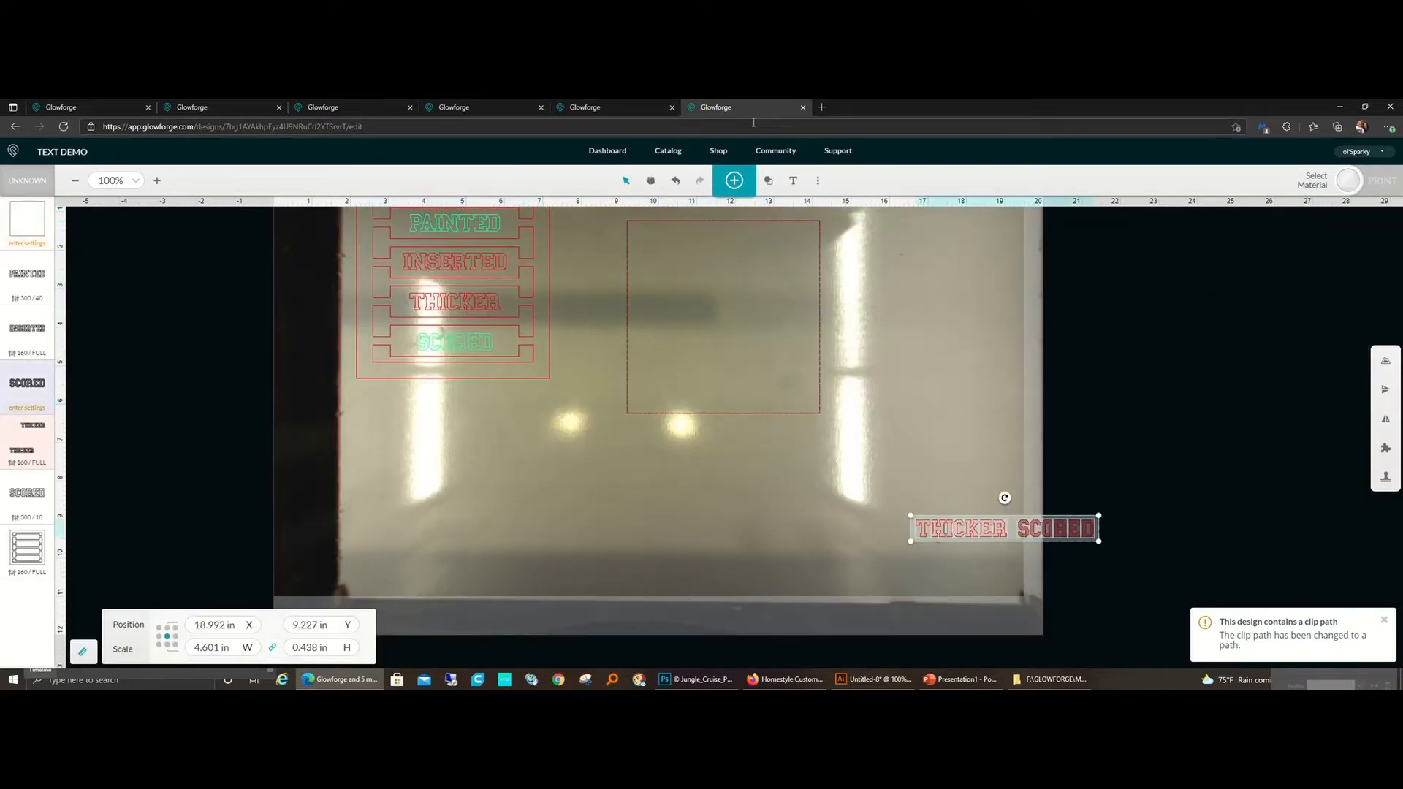
left_click(633, 130)
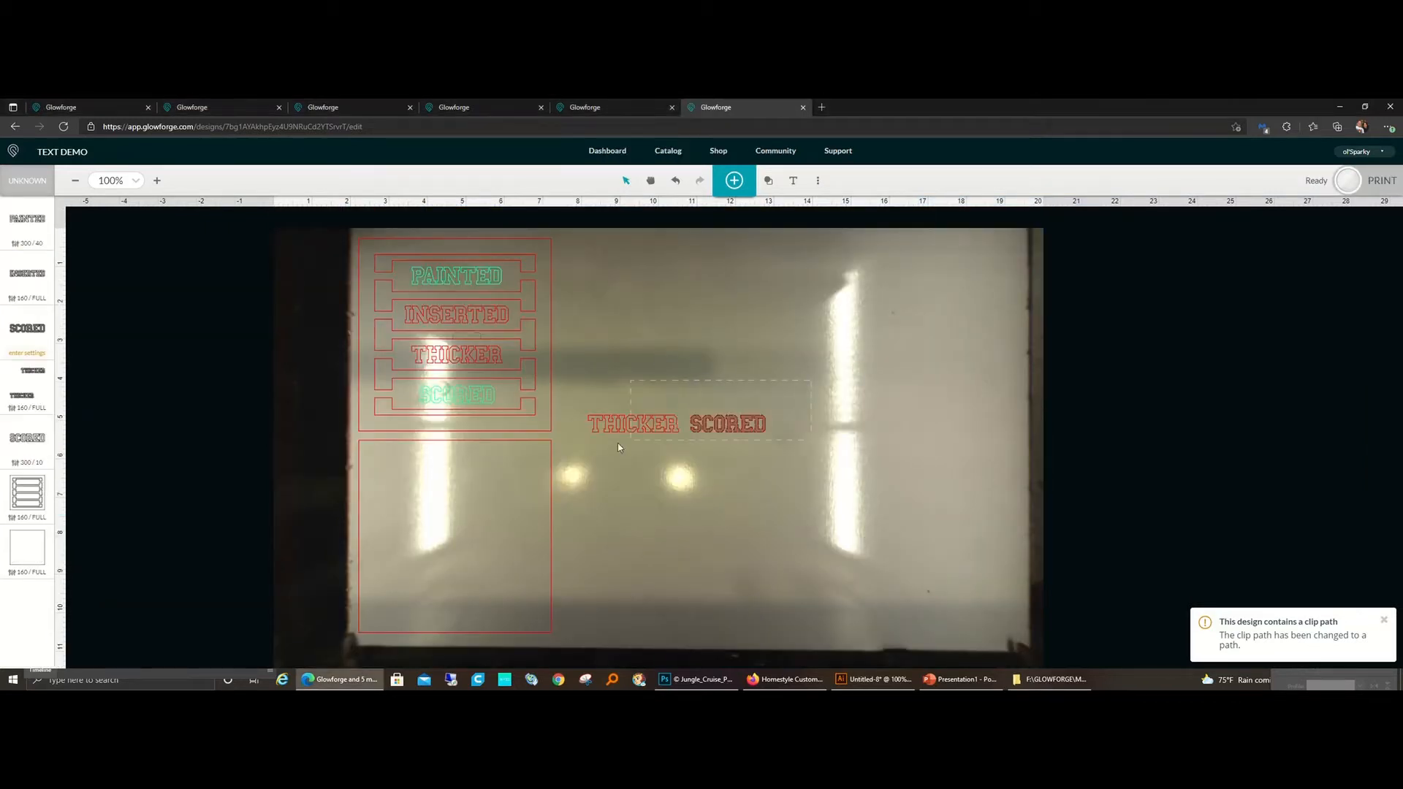
Step: Move the spare THICKER SCORED lettering completely off the material bed and send the design to print
left_click_drag(580, 462, 580, 462)
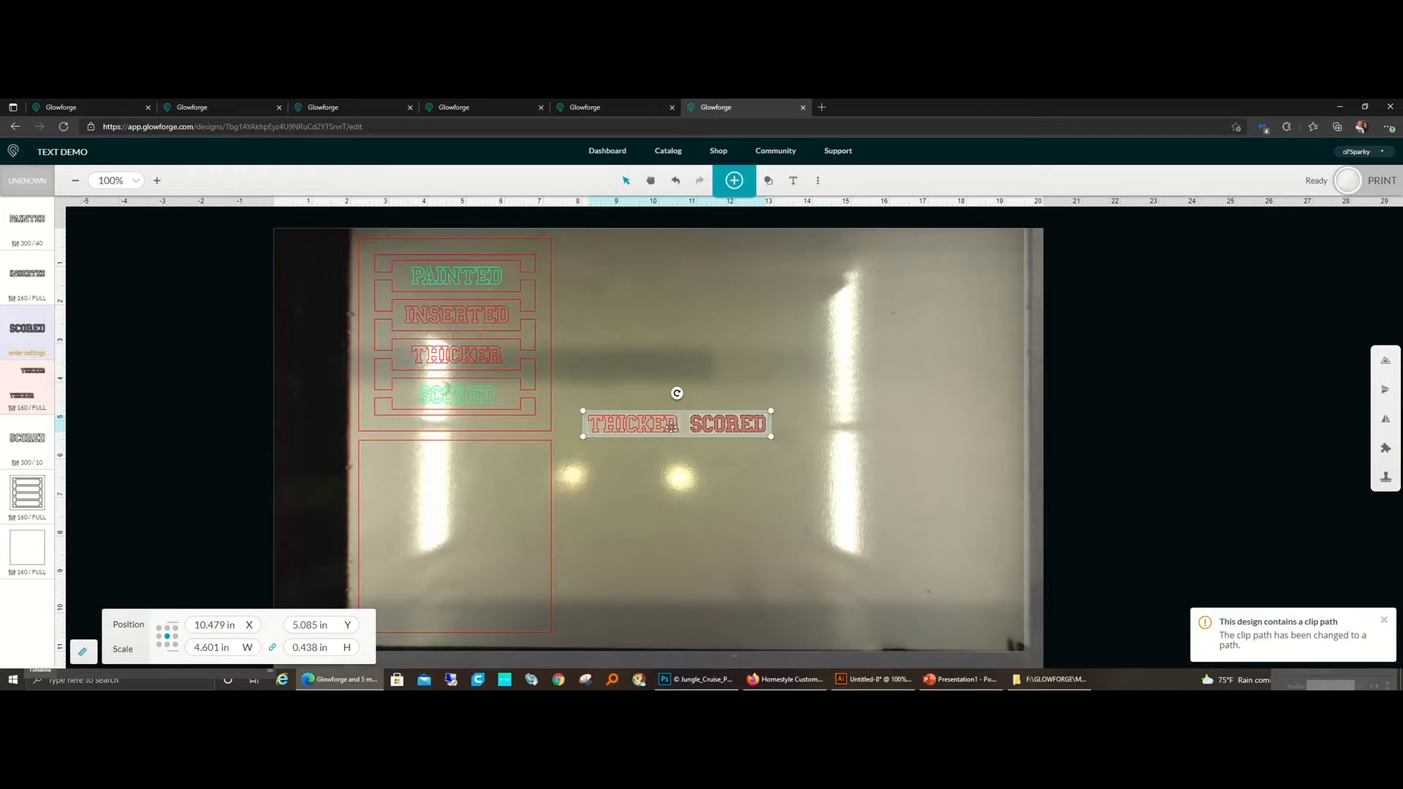
left_click_drag(671, 428, 158, 375)
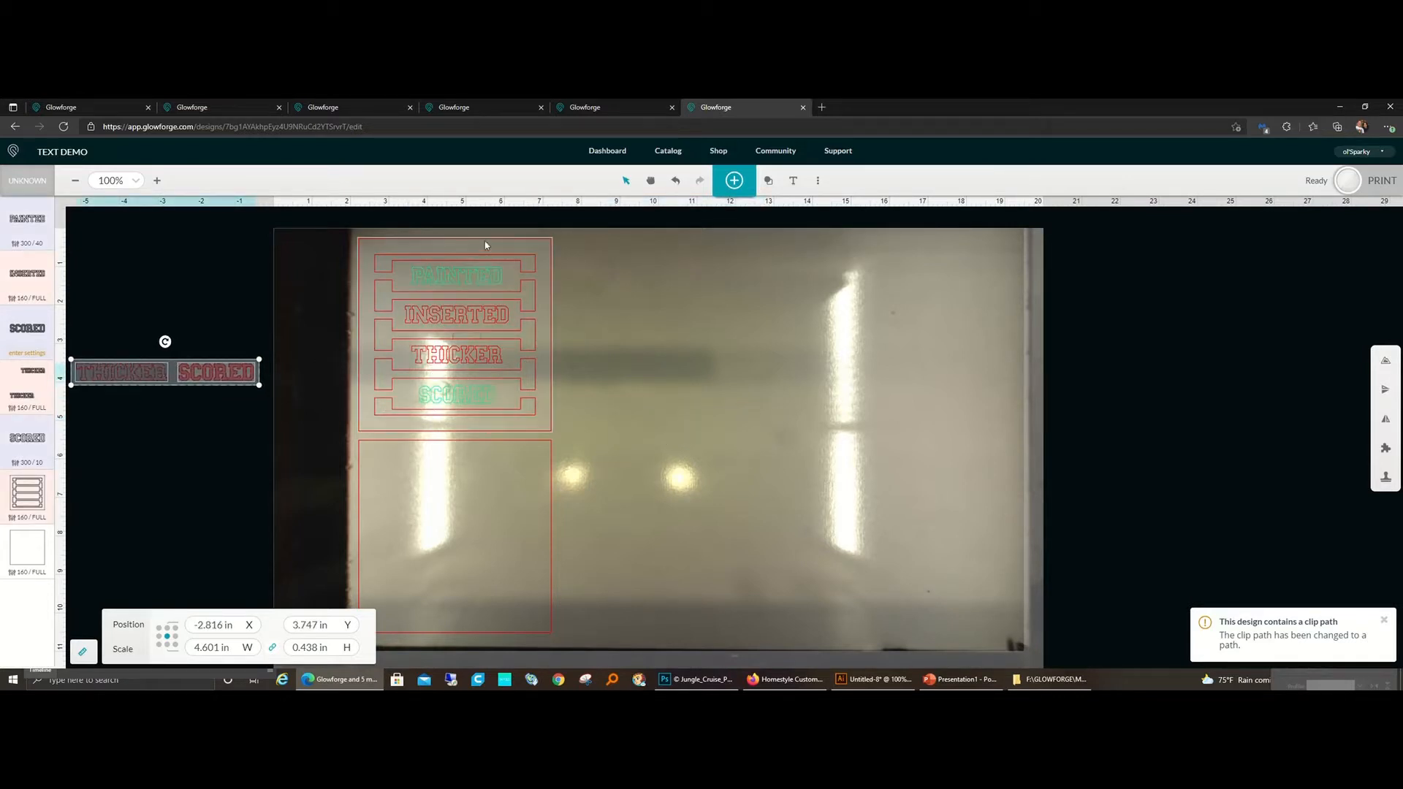
left_click(1348, 183)
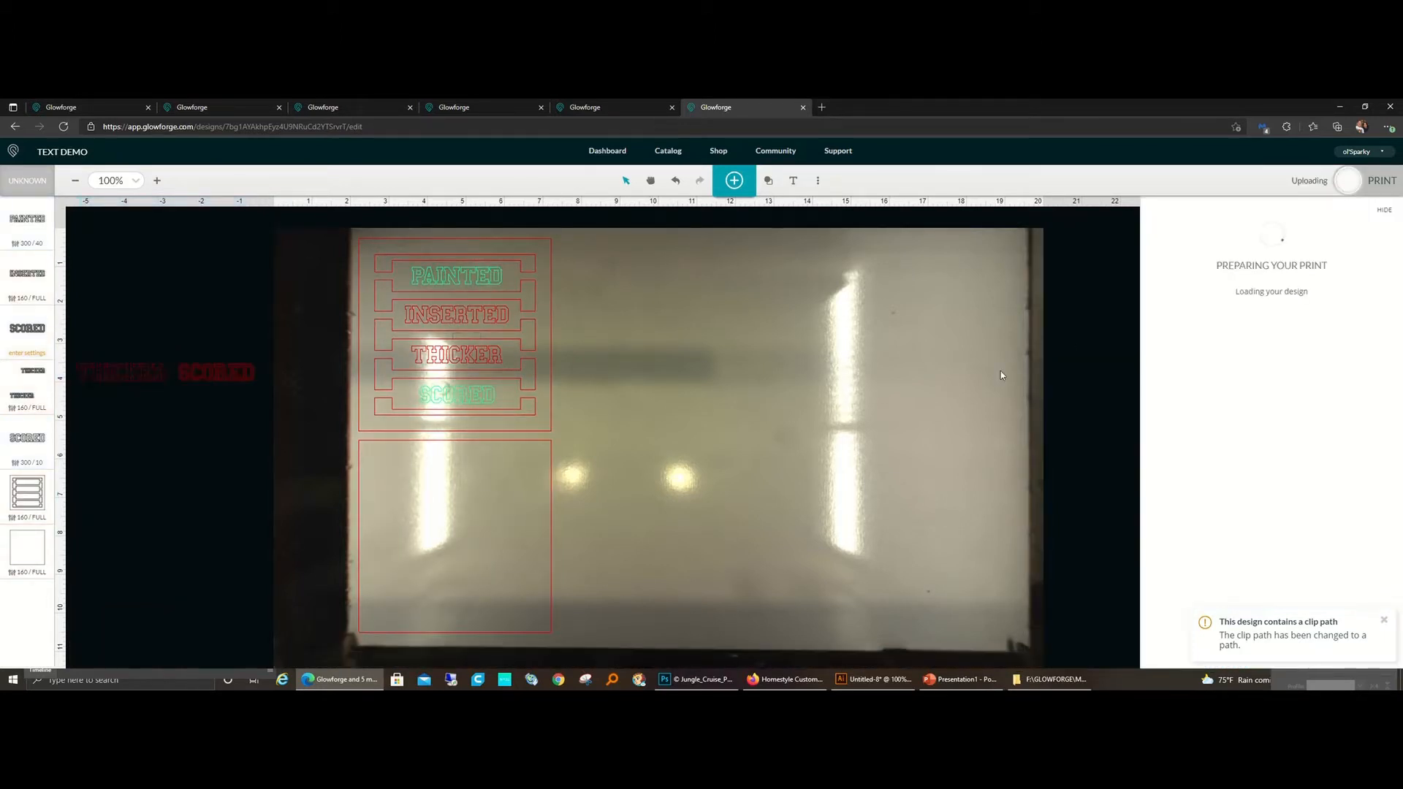